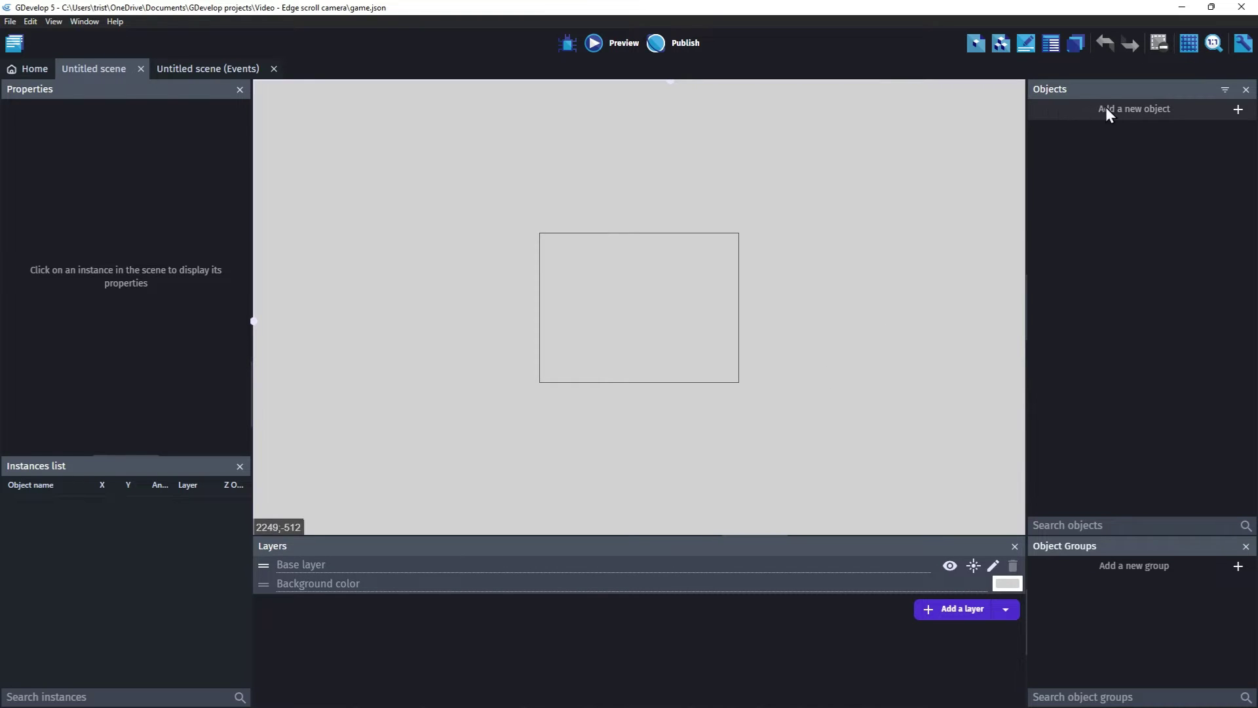
# - Filter the asset store to 1024 pixel size and add the Graveyard Background asset
pyautogui.click(1123, 109)
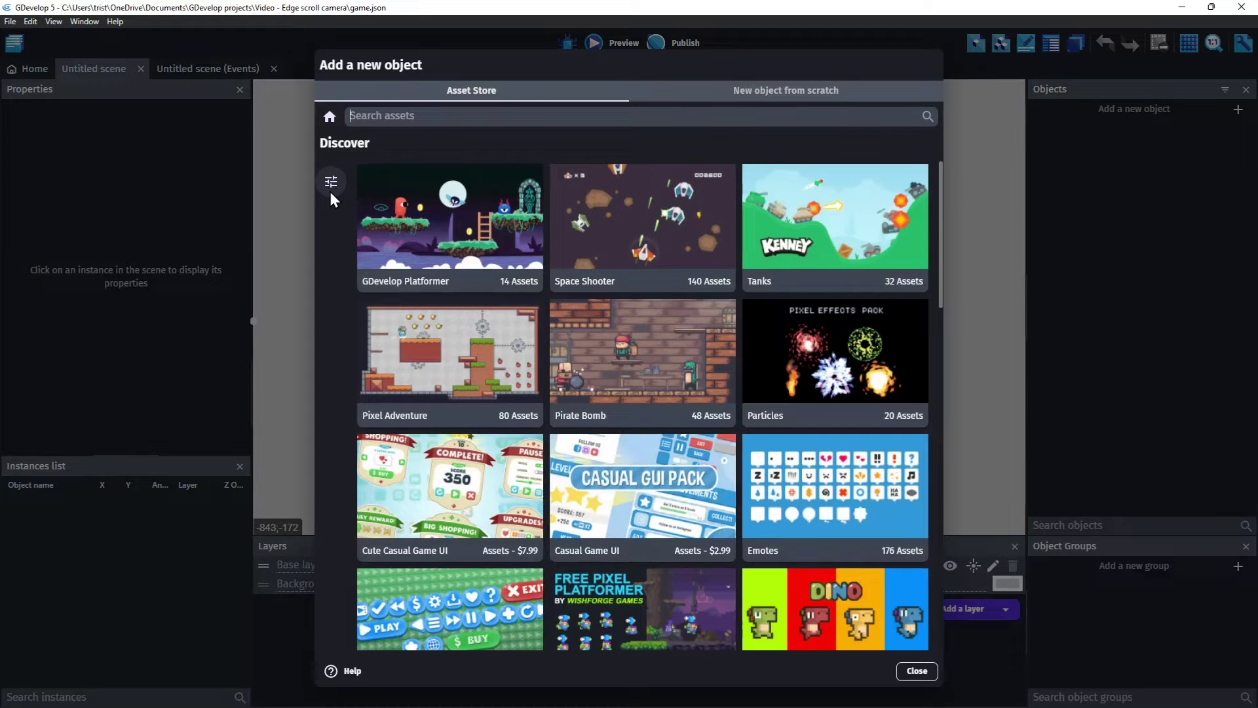
pyautogui.click(331, 183)
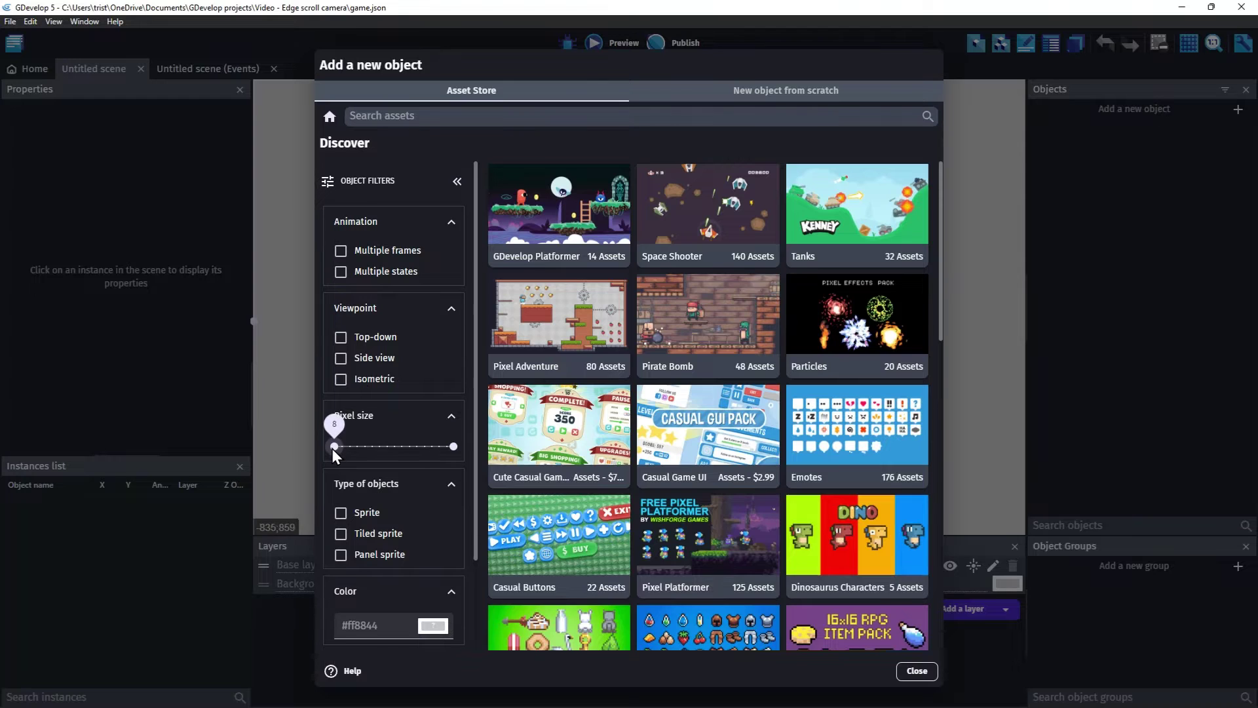
pyautogui.moveTo(333, 447); pyautogui.dragTo(446, 447)
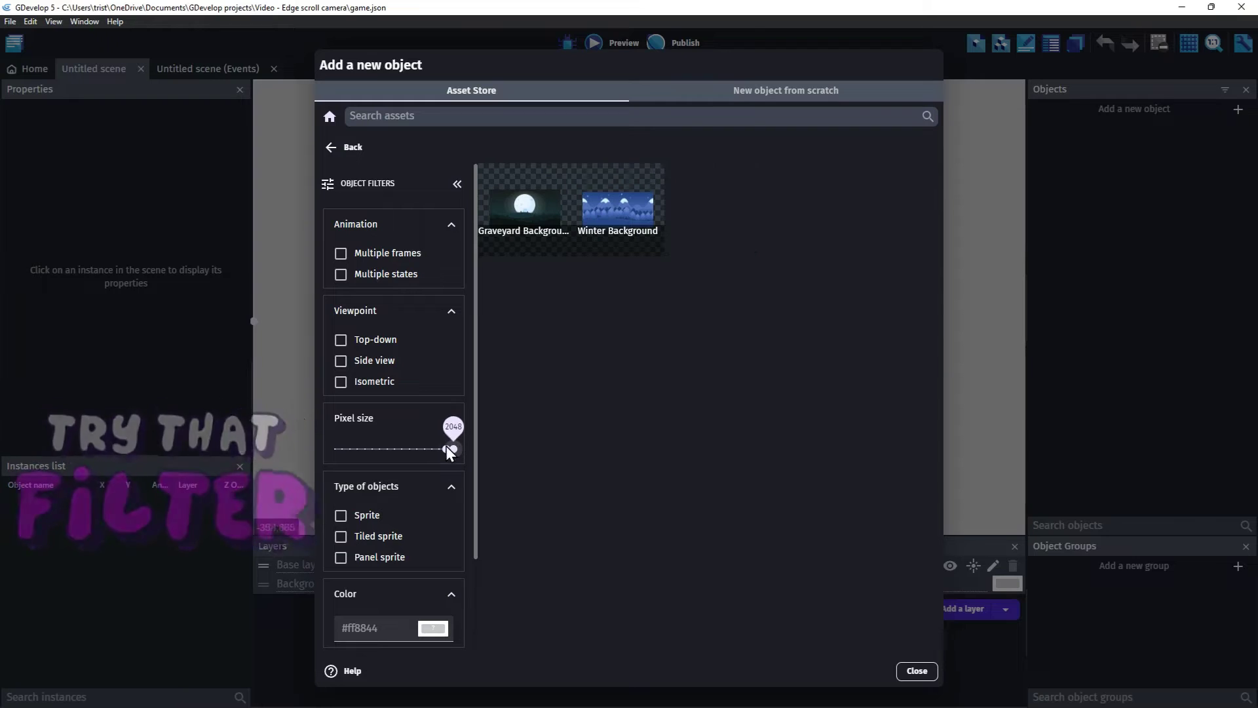
pyautogui.click(513, 216)
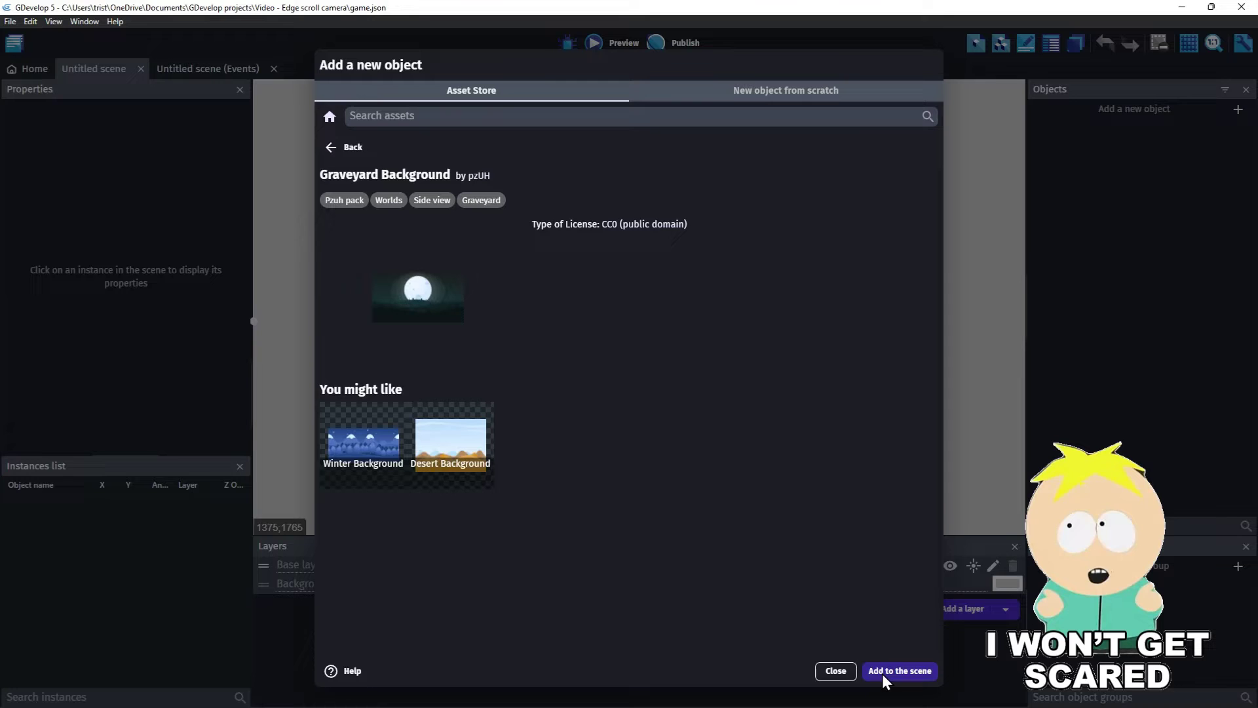
pyautogui.click(899, 670)
pyautogui.click(861, 670)
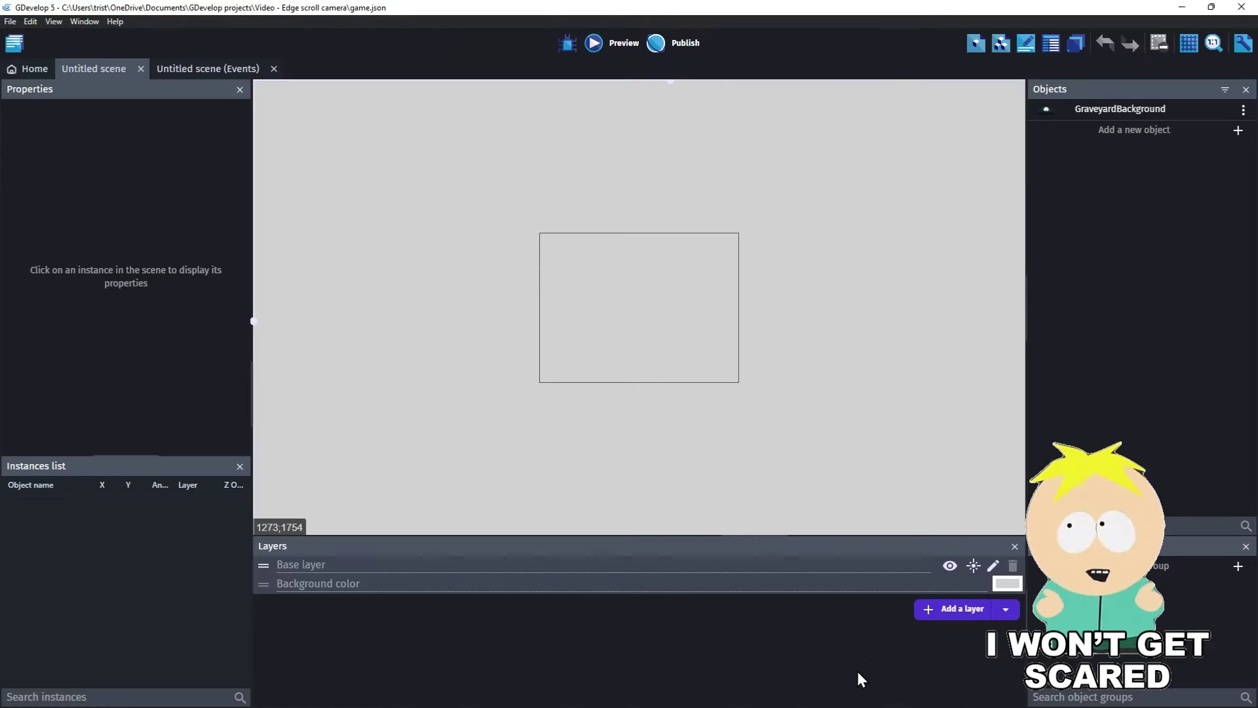
# - Place GraveyardBackground on the canvas and run a quick game preview
pyautogui.moveTo(1086, 114); pyautogui.dragTo(391, 199)
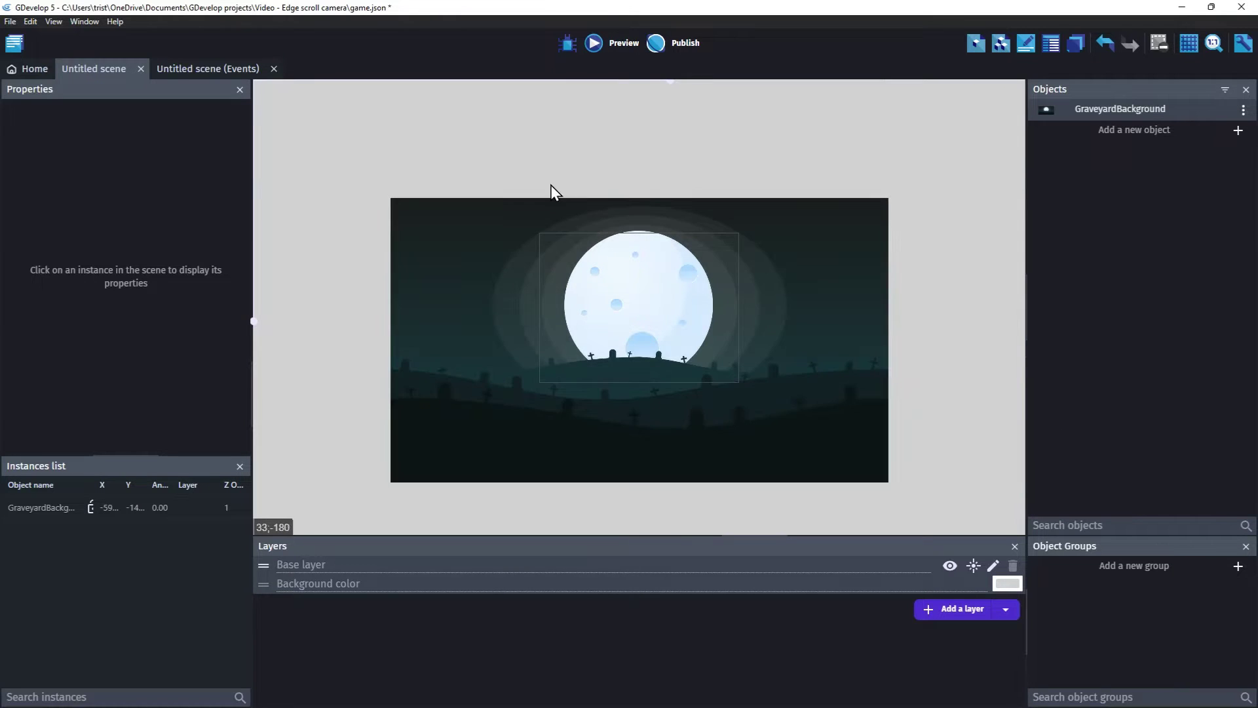
pyautogui.click(607, 38)
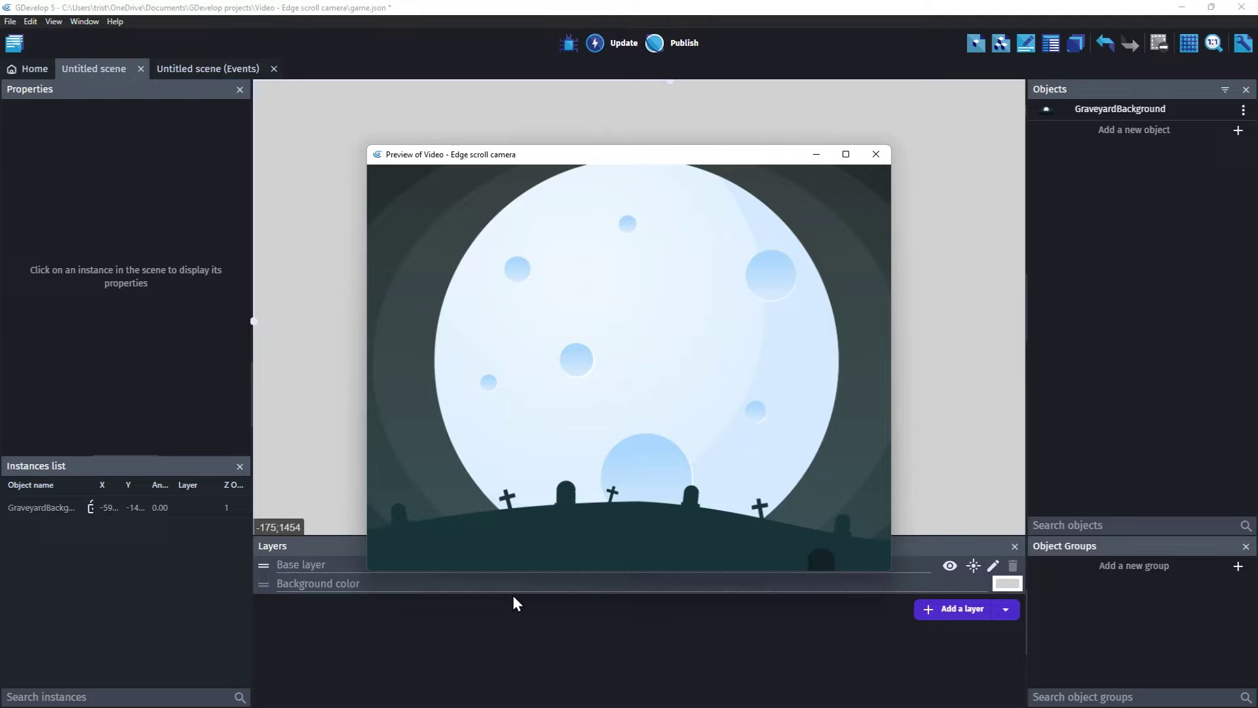
pyautogui.click(875, 154)
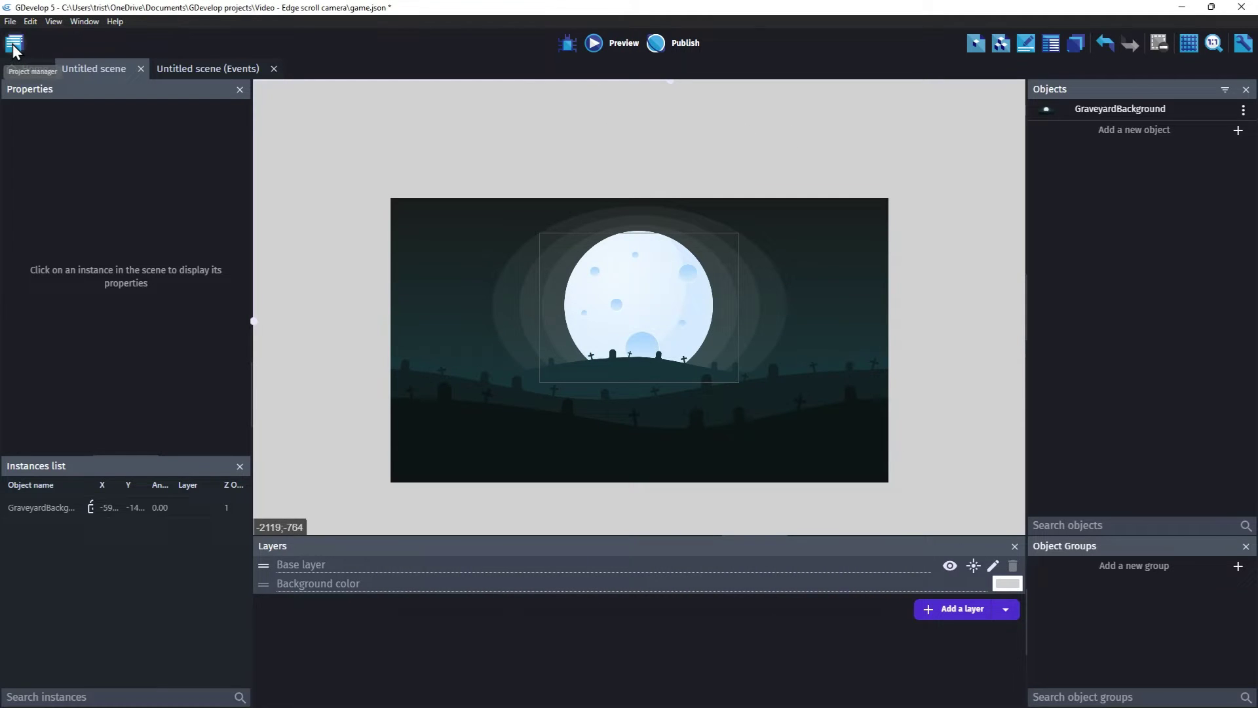
# - Search for 'edge scroll camera' in the project manager's extensions and install it
pyautogui.click(14, 44)
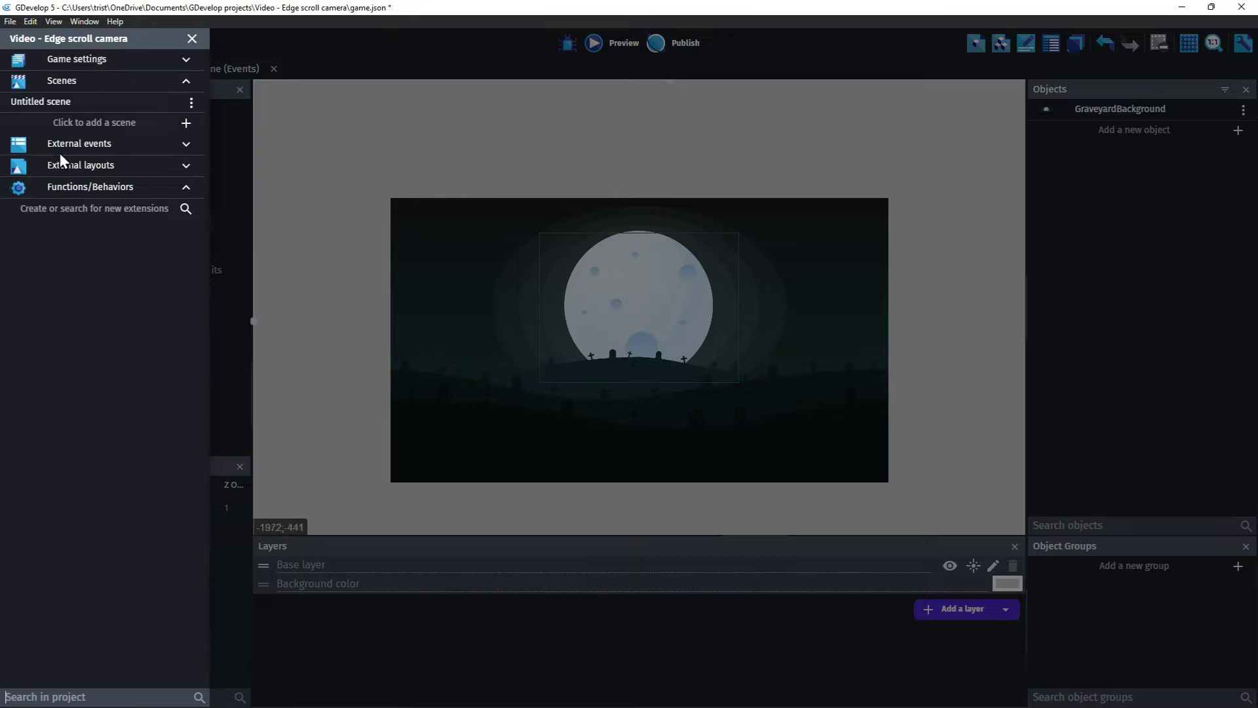
pyautogui.click(81, 208)
pyautogui.click(342, 91)
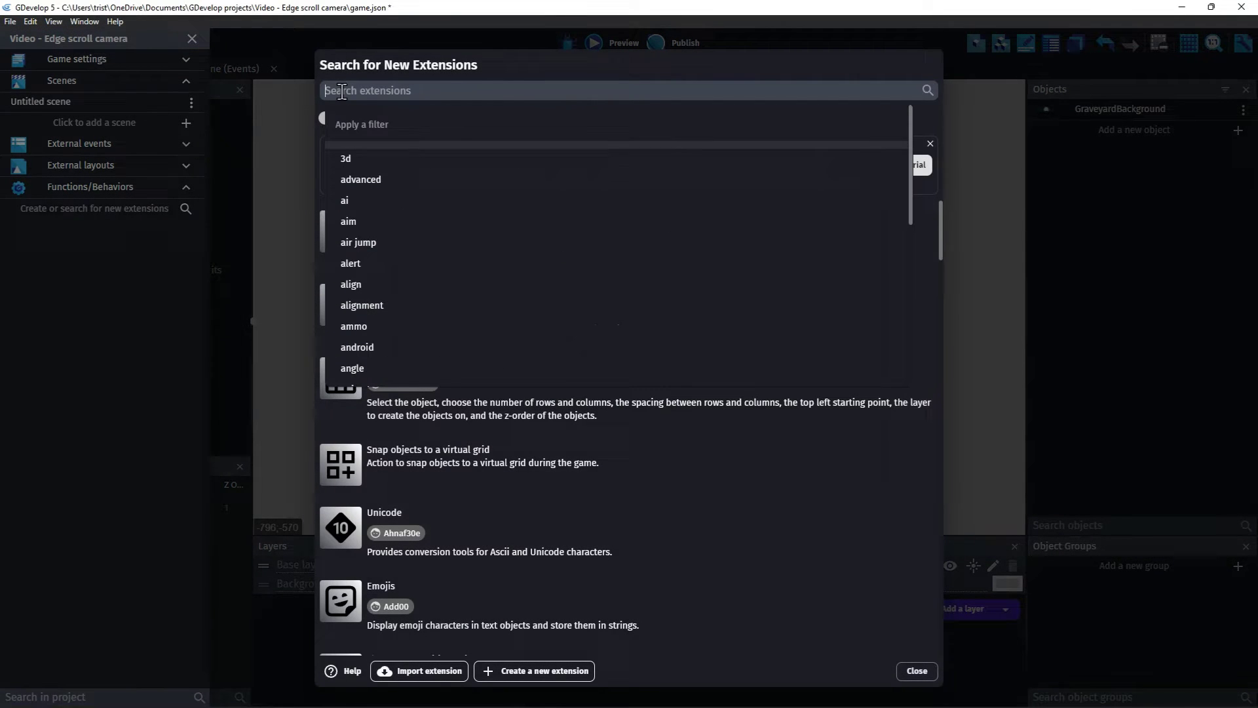
pyautogui.write('edge scroll camera')
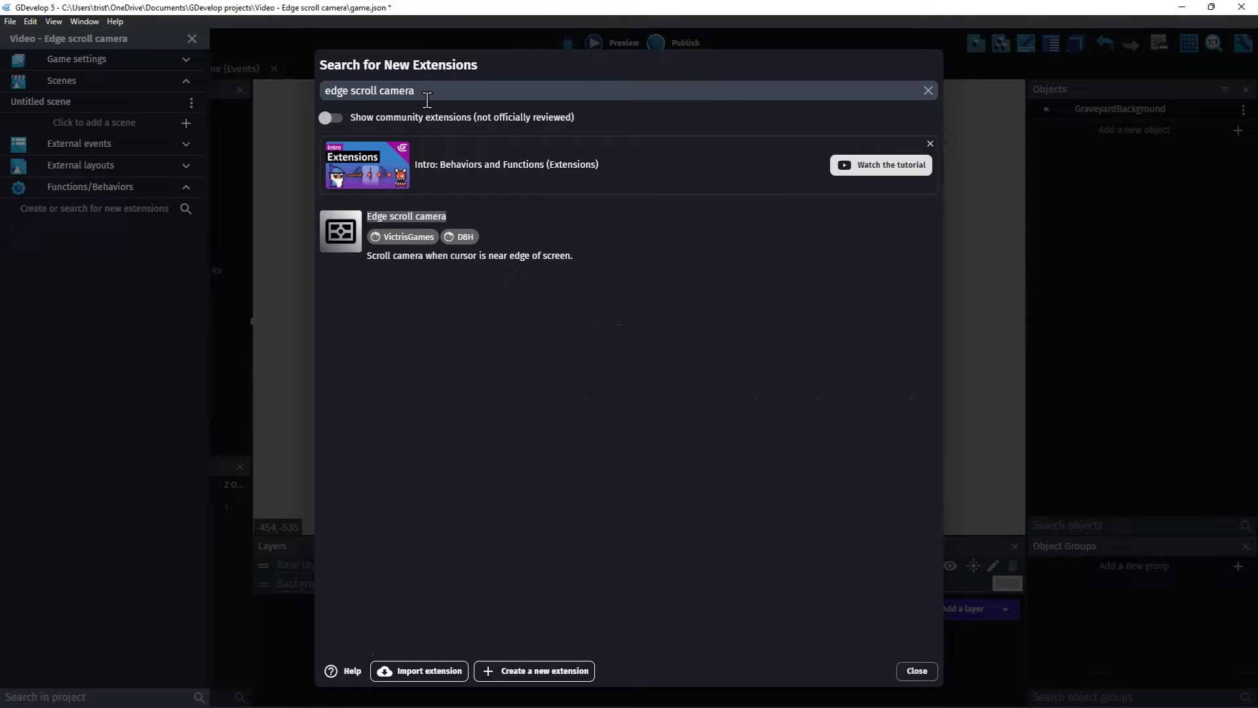
pyautogui.click(345, 233)
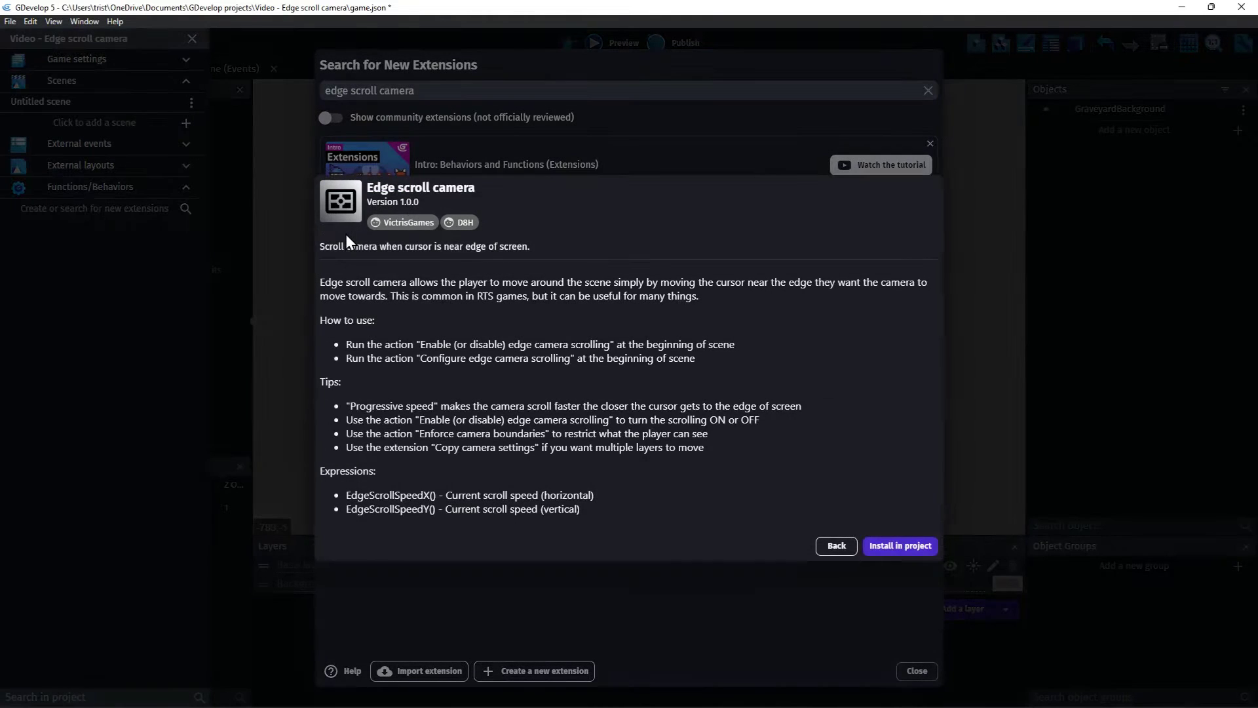
pyautogui.click(890, 546)
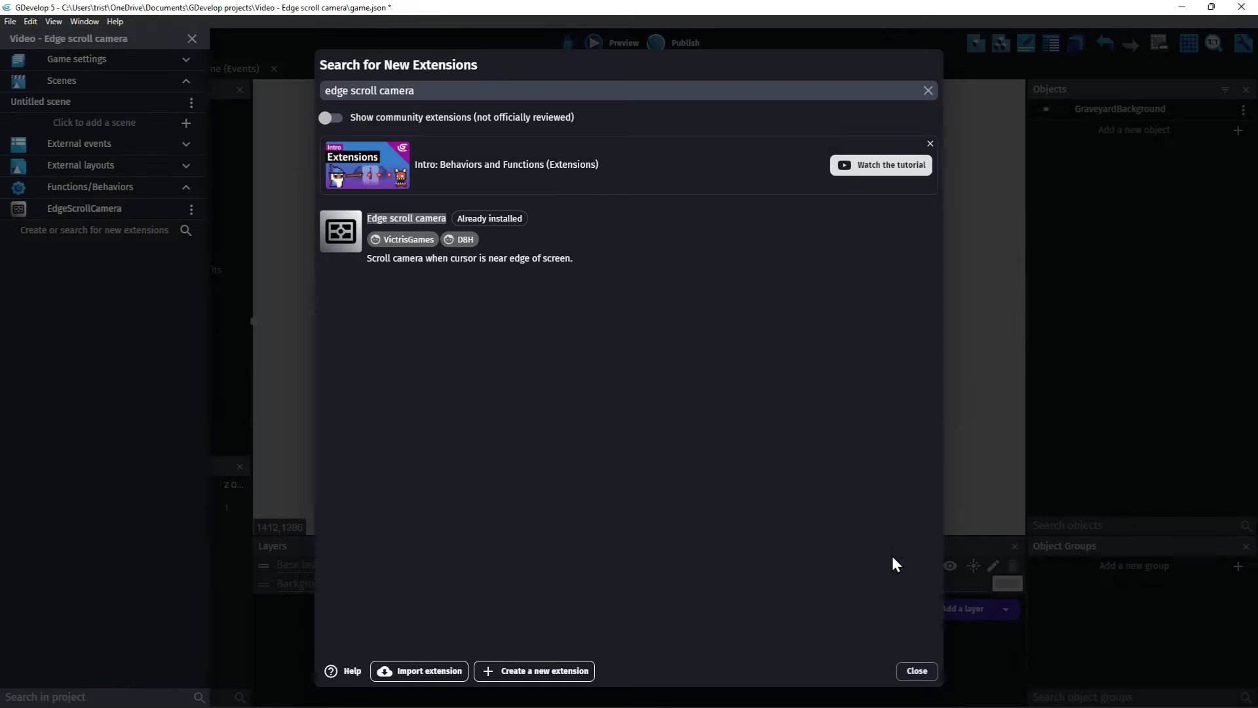
pyautogui.click(916, 672)
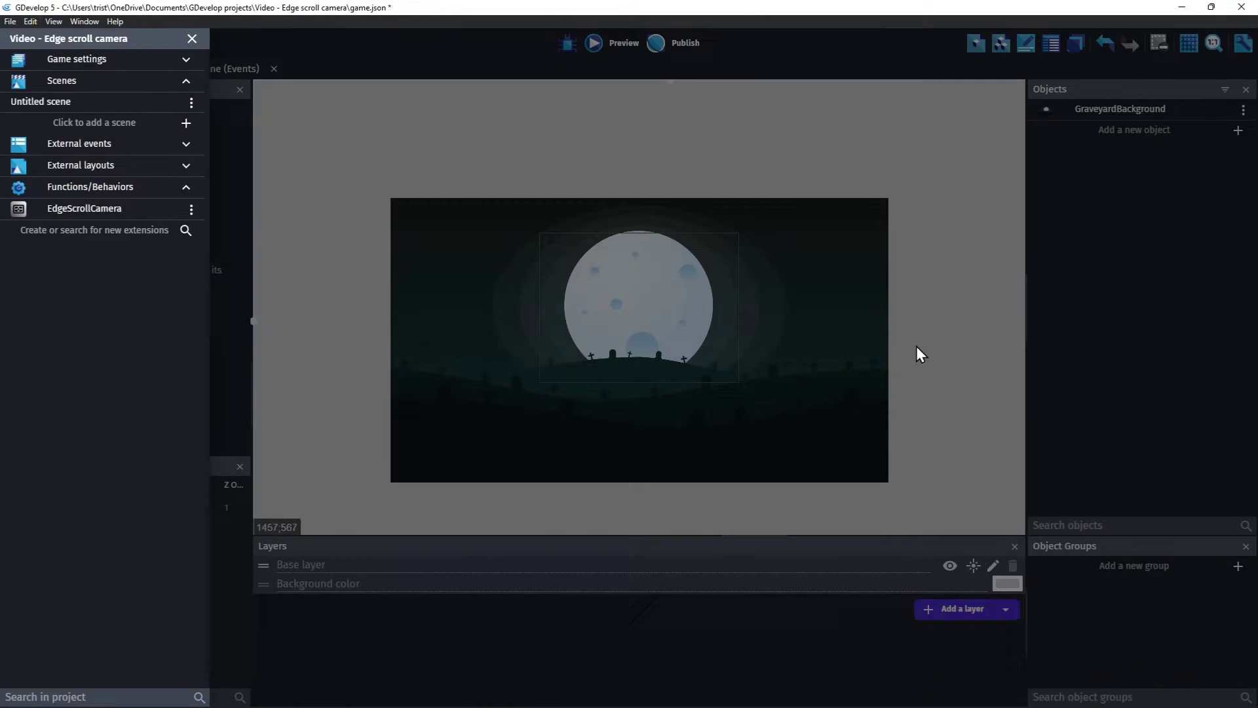
pyautogui.click(811, 161)
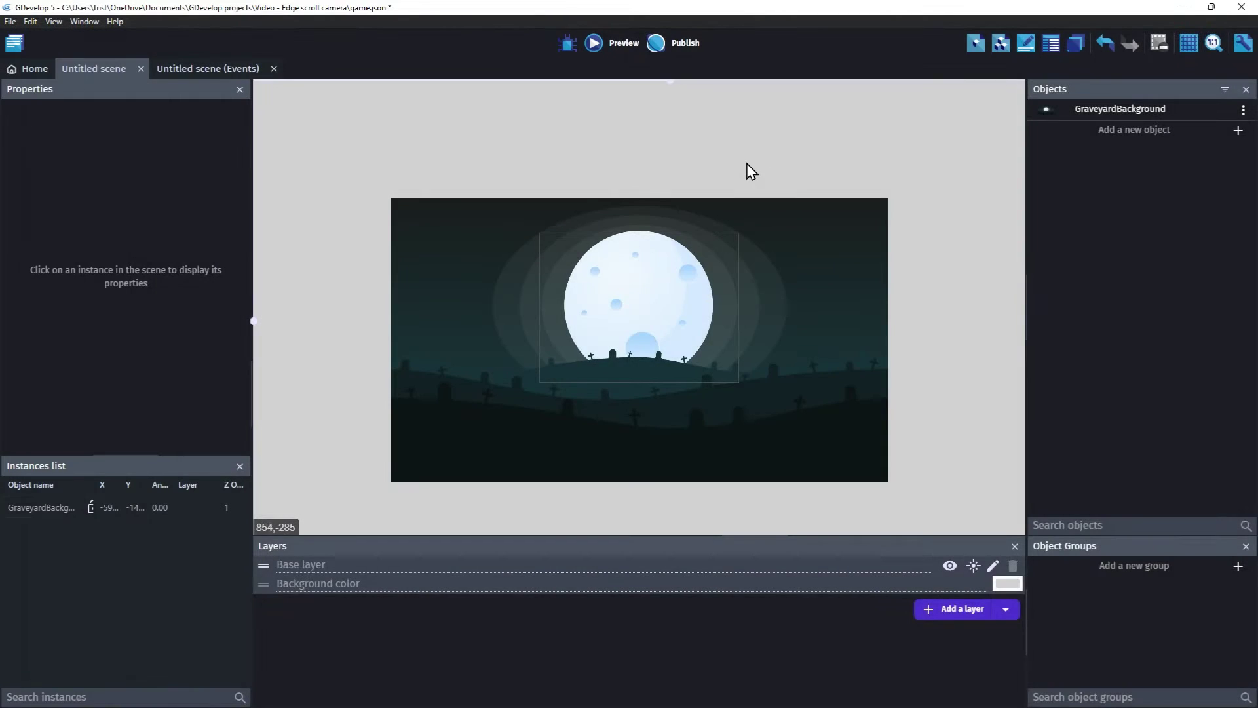
# - Create an 'At the beginning of the scene' event that enables camera edge scrolling (Yes)
pyautogui.click(183, 73)
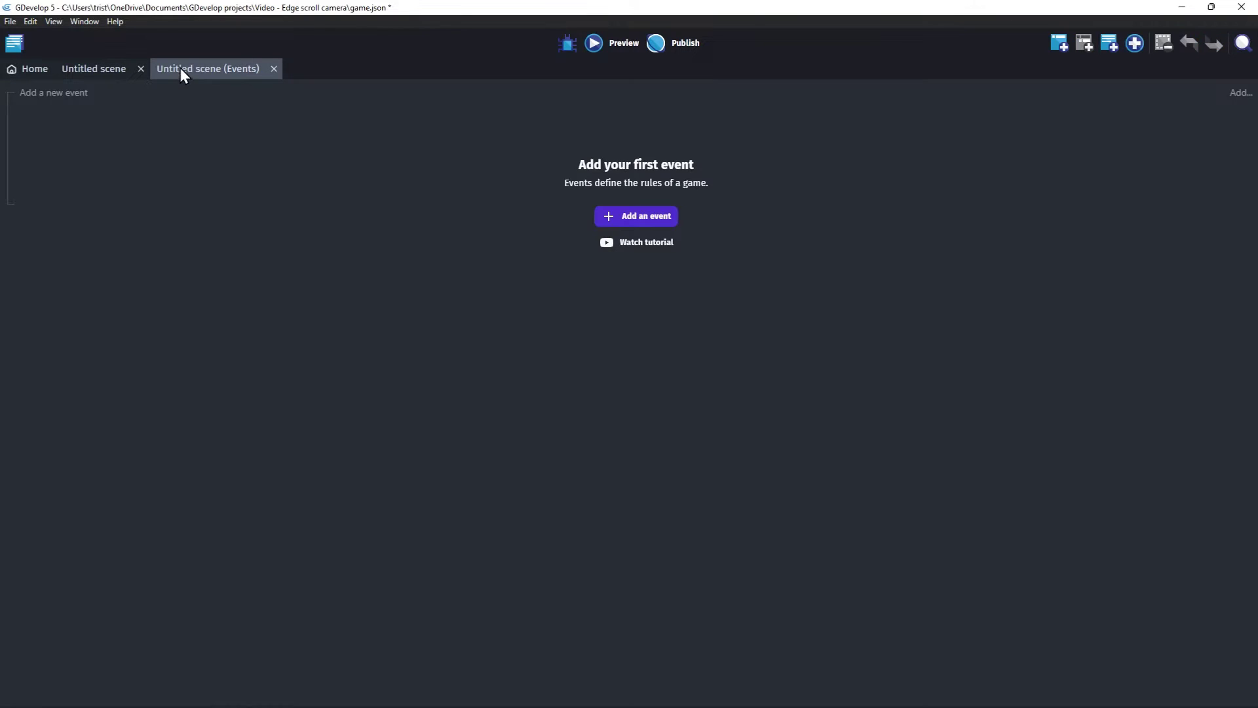
pyautogui.click(70, 95)
pyautogui.click(64, 90)
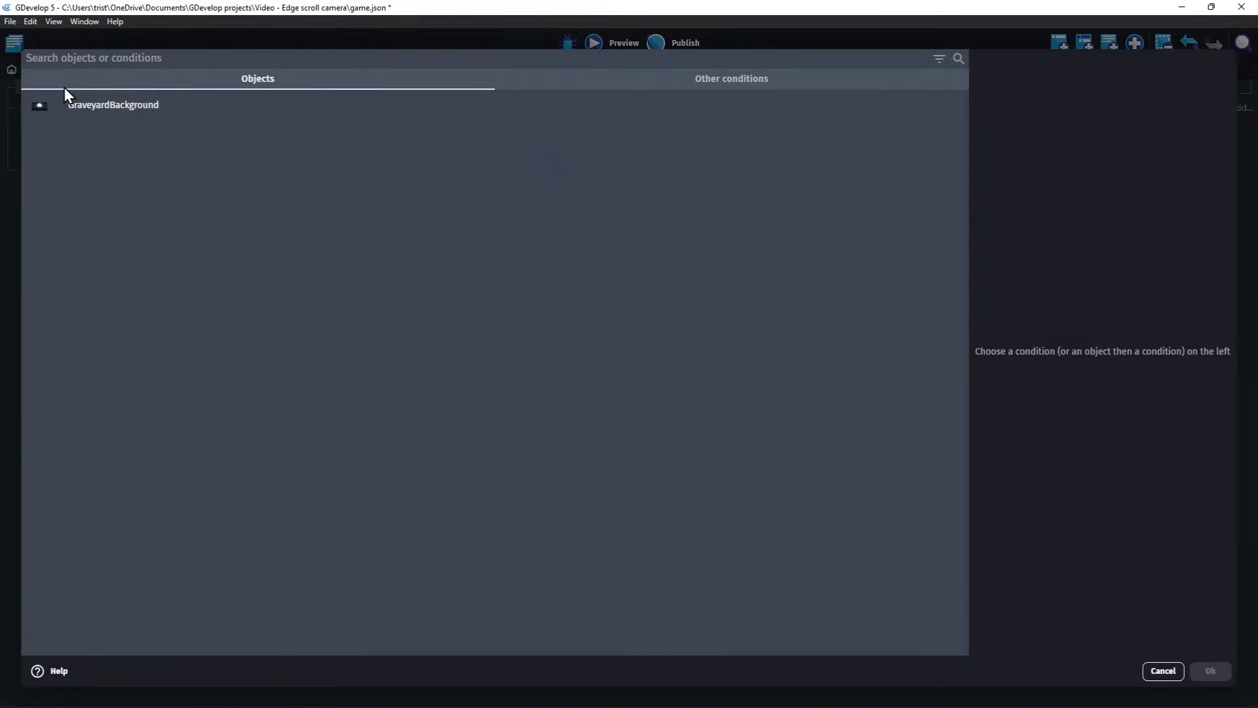
pyautogui.write('beg')
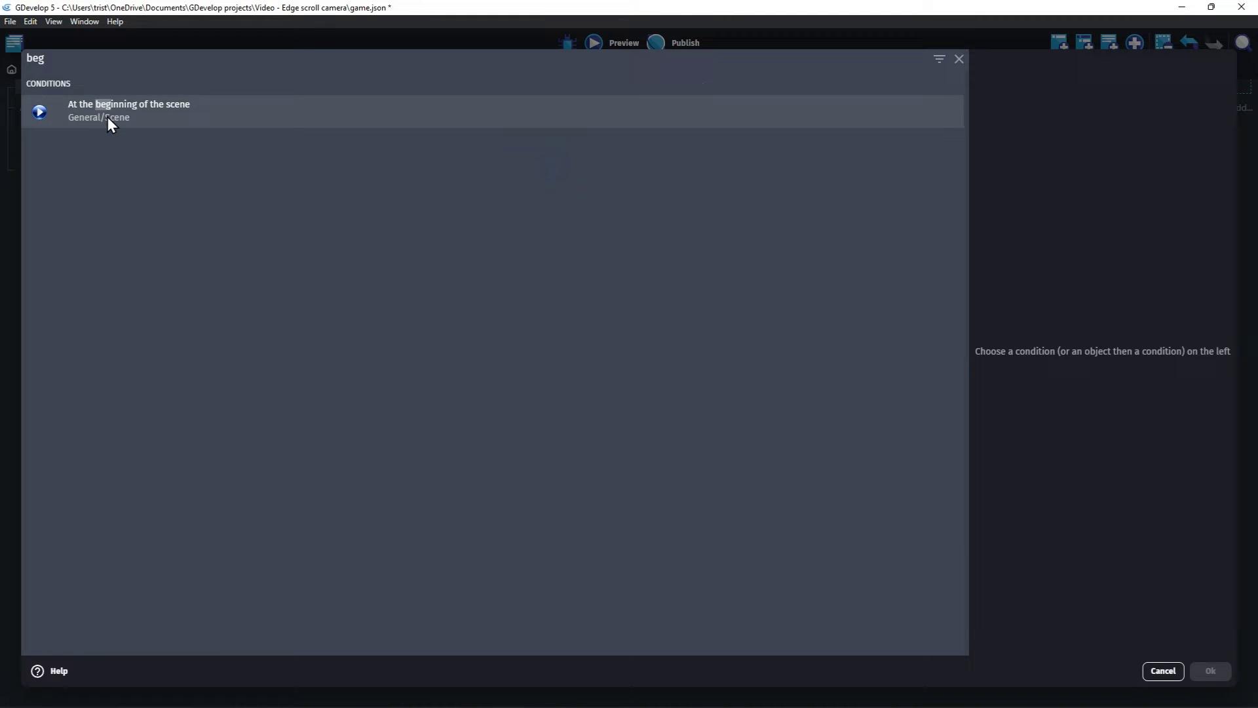
pyautogui.click(108, 120)
pyautogui.click(1206, 672)
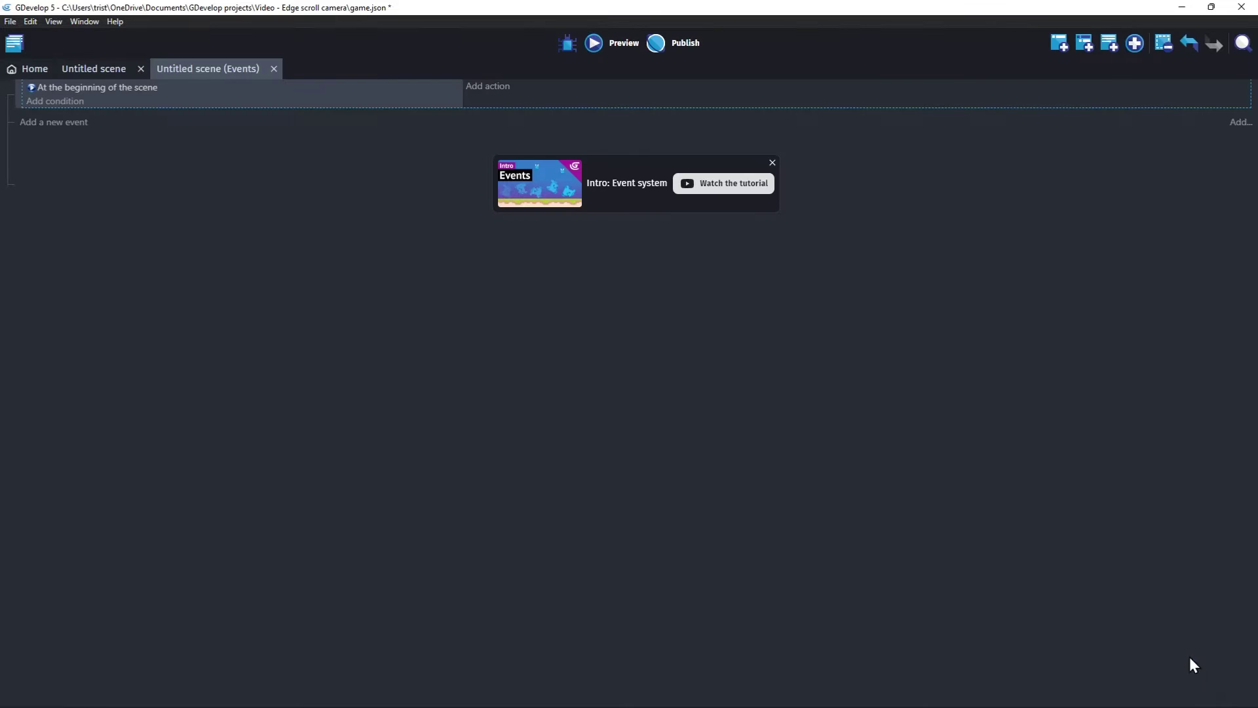
pyautogui.click(498, 92)
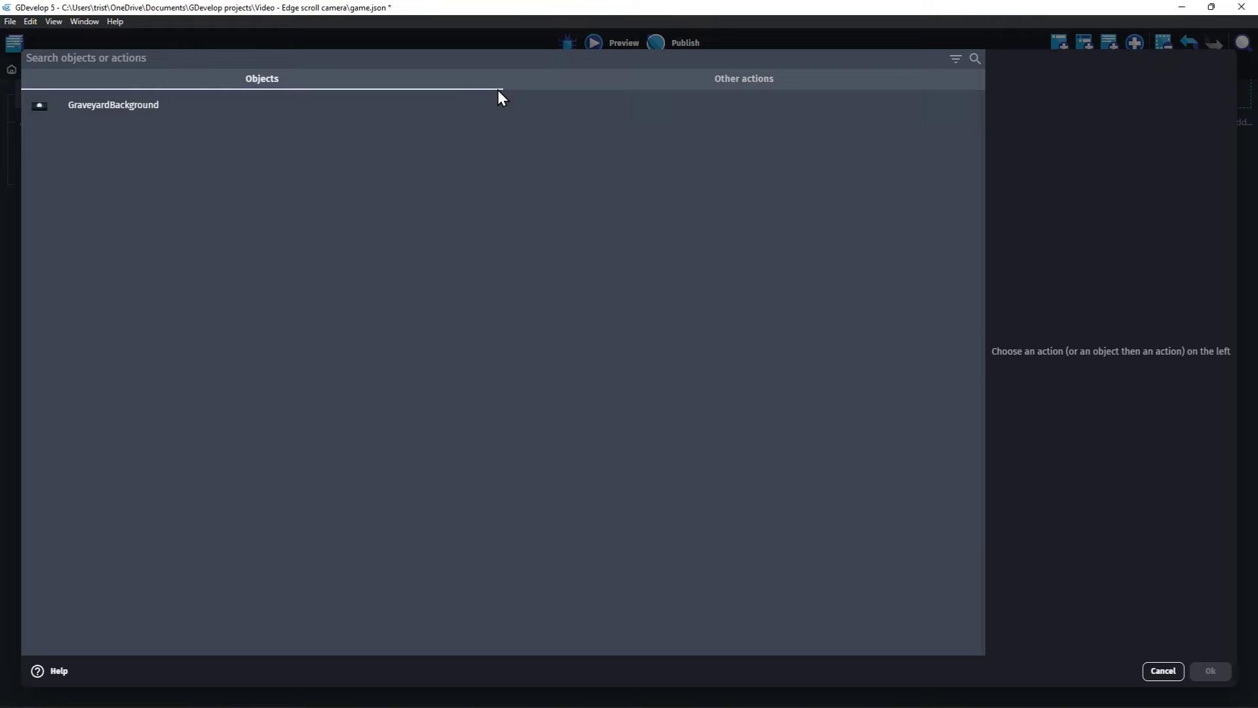
pyautogui.write('scroll')
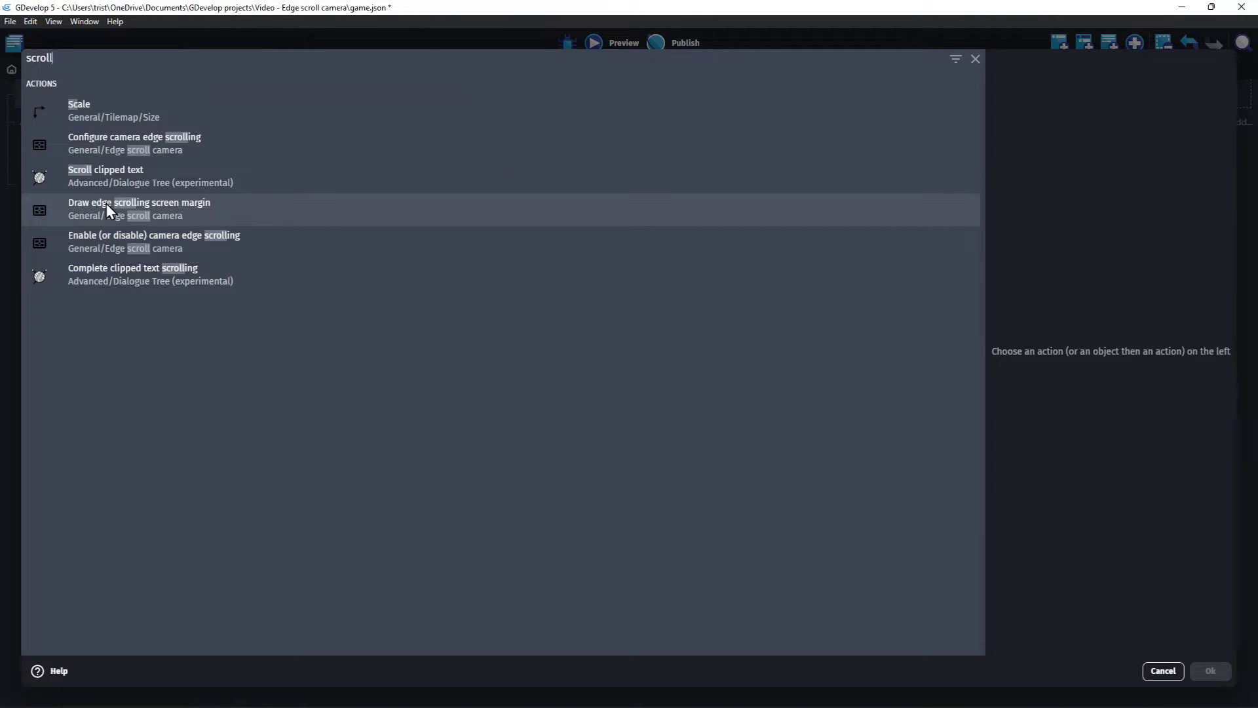
pyautogui.click(110, 240)
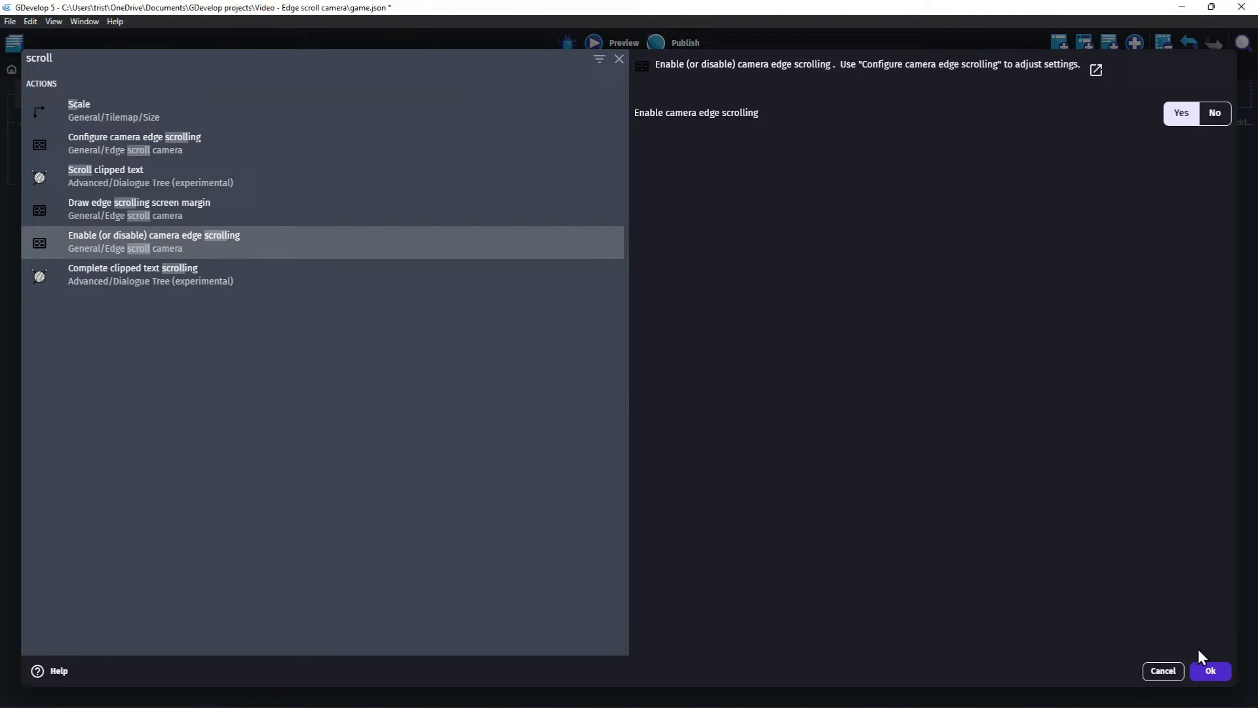
pyautogui.click(1210, 669)
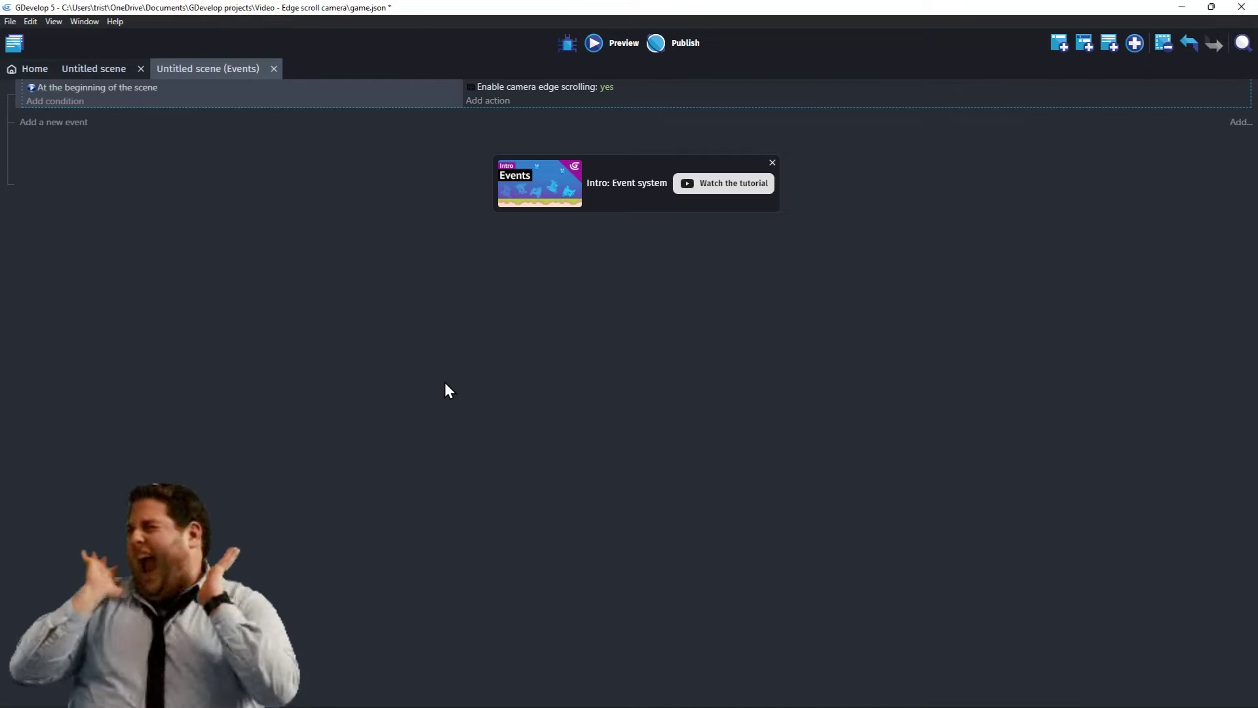
# - Preview the game, testing edge scrolling near each window edge, then close it
pyautogui.click(604, 41)
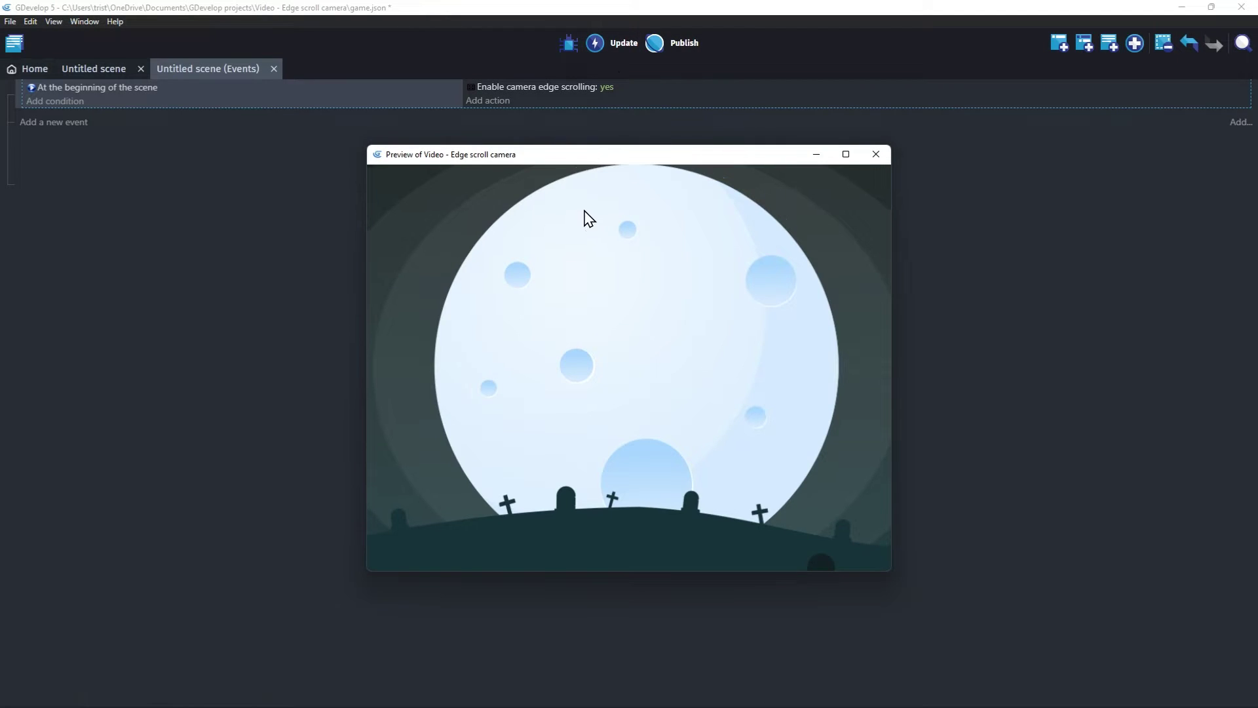
pyautogui.moveTo(581, 172)
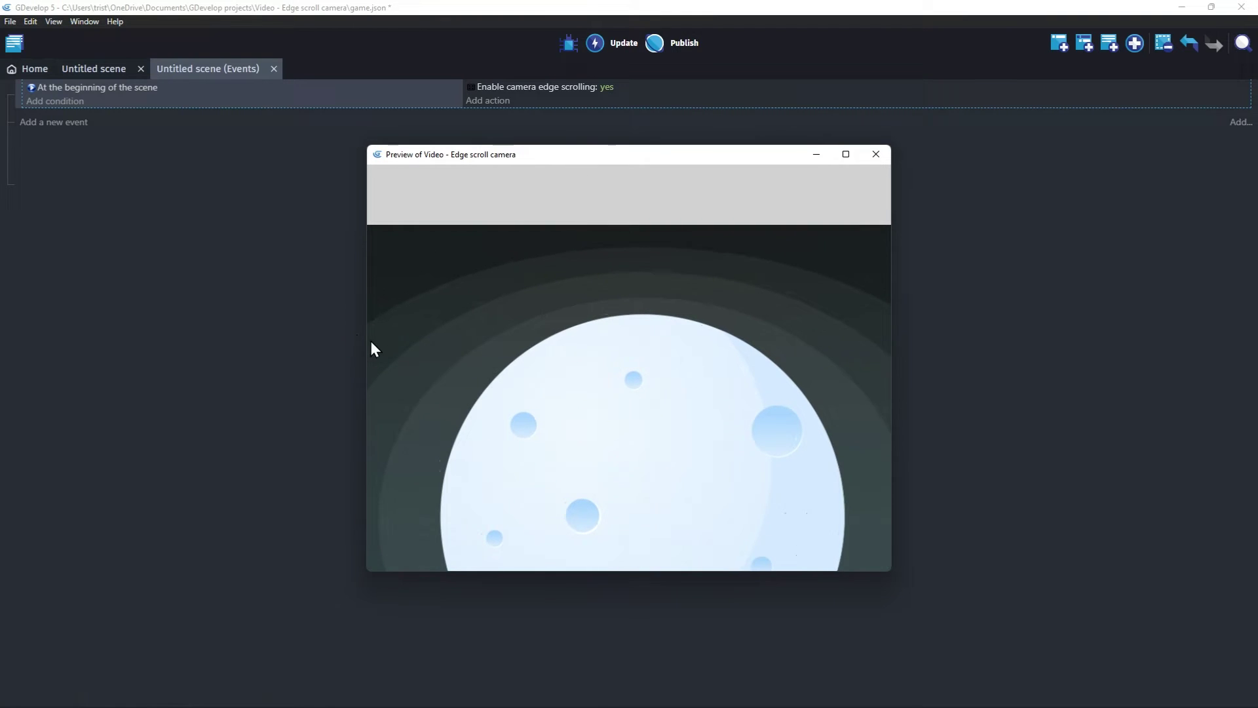
pyautogui.moveTo(371, 342)
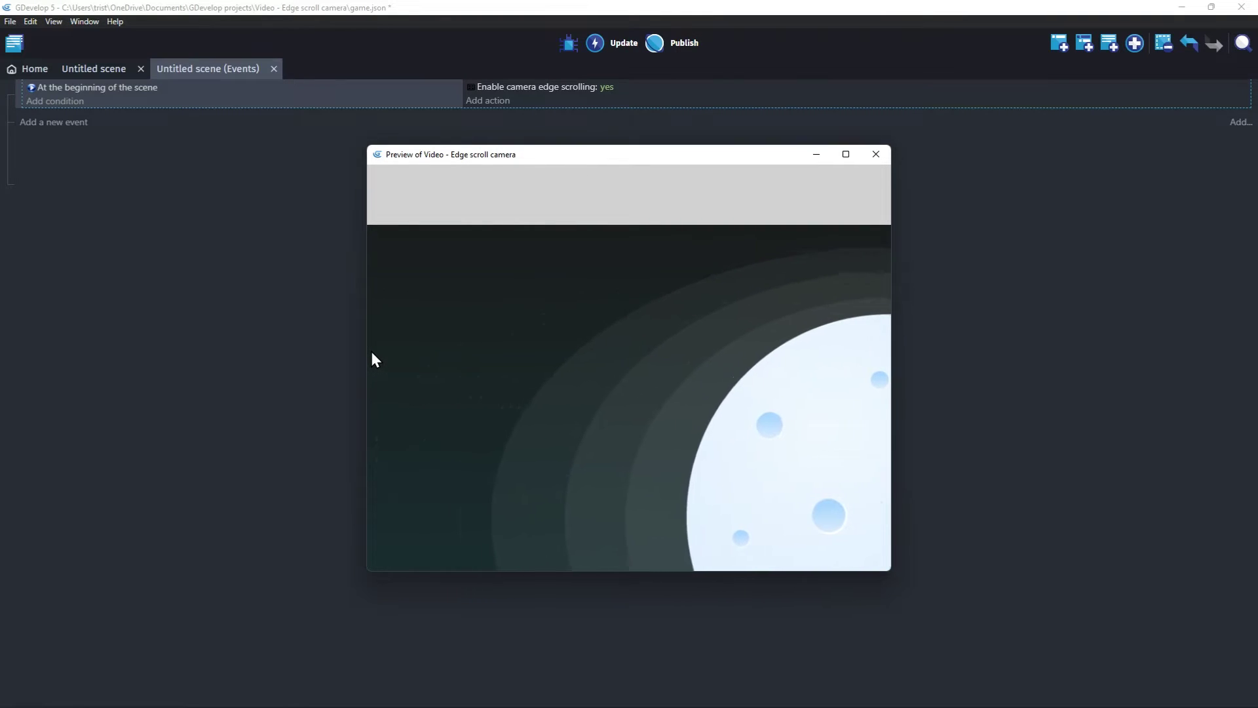
pyautogui.moveTo(490, 565)
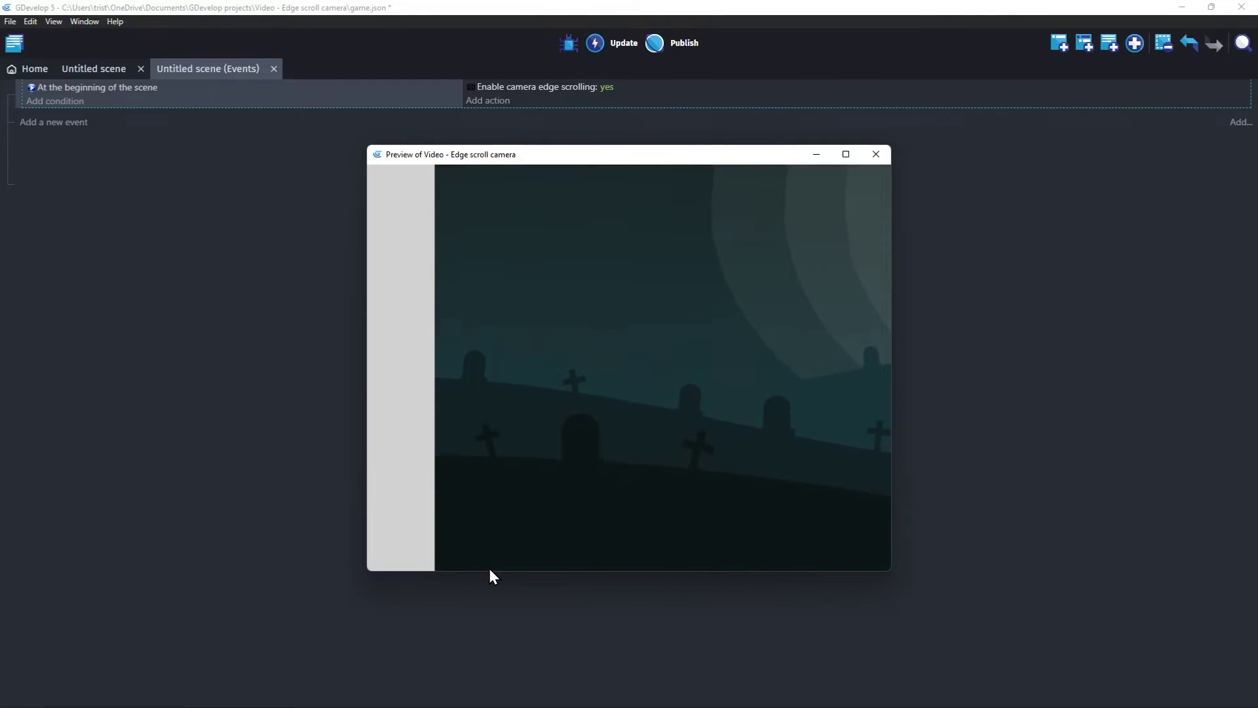
pyautogui.moveTo(887, 500)
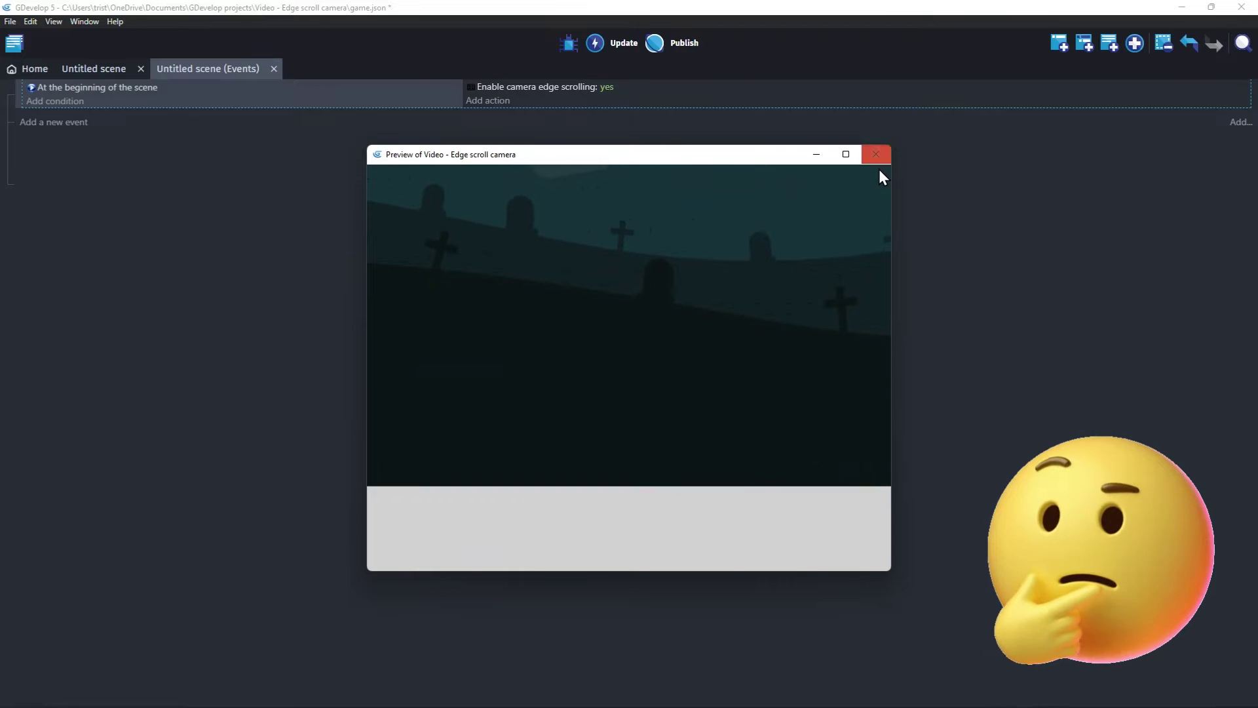
pyautogui.moveTo(887, 171)
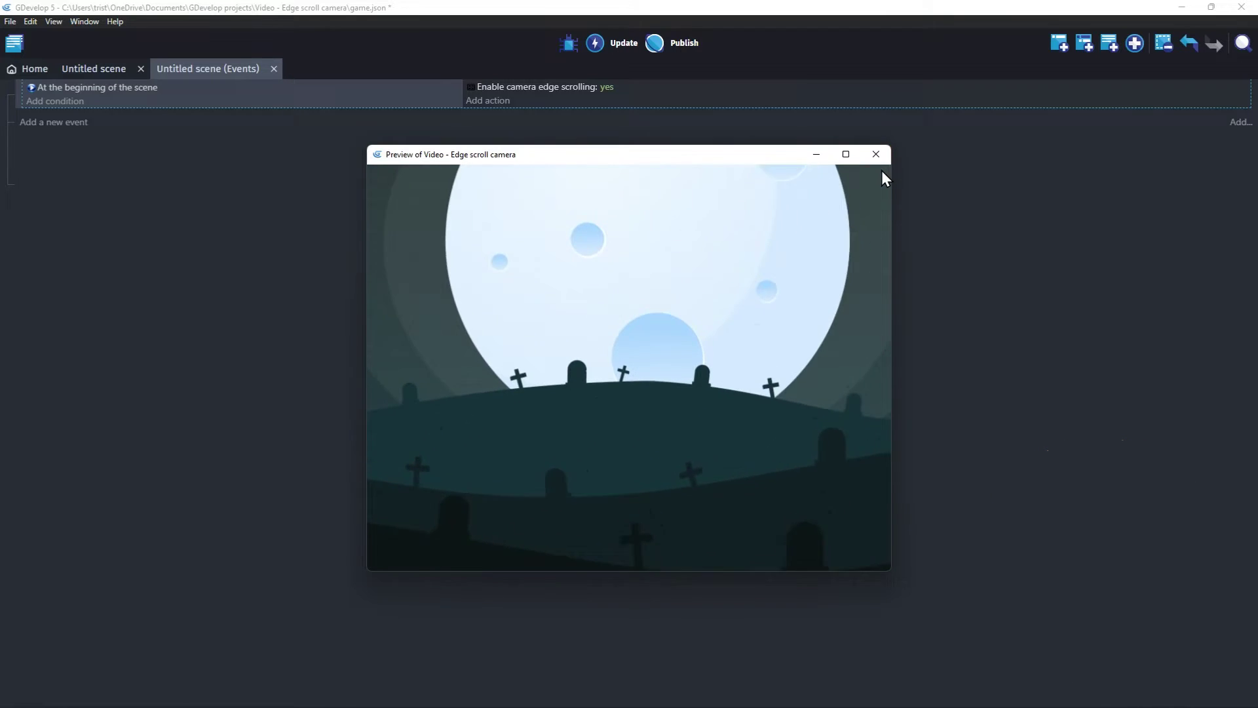
pyautogui.click(876, 154)
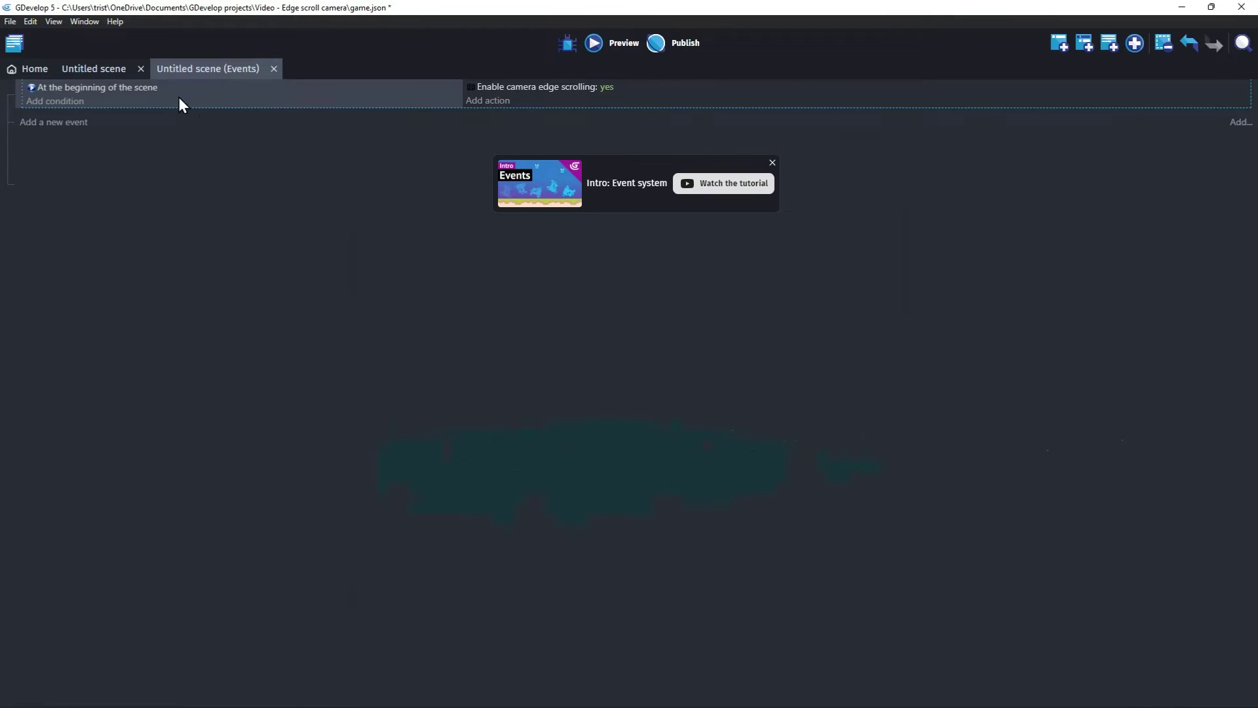
# - Add a 'Configure camera edge scrolling' action to the start event with layer ""
pyautogui.click(485, 101)
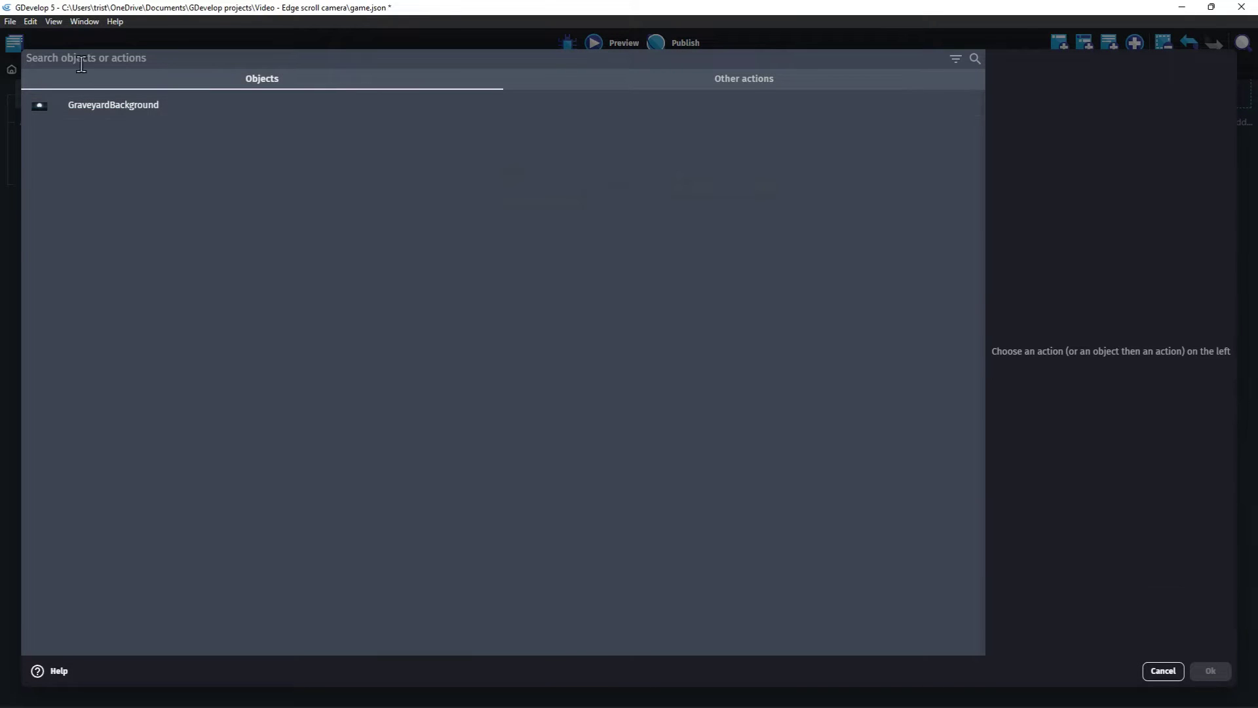
pyautogui.write('conf')
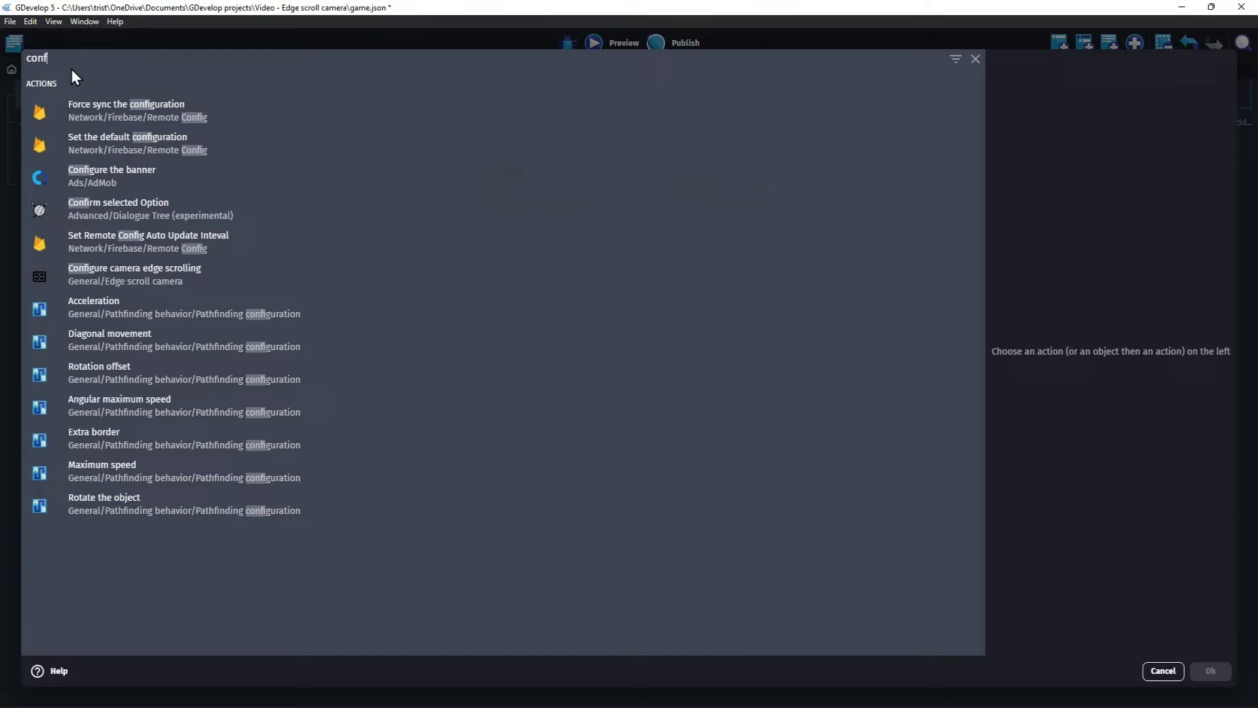
pyautogui.write('igure edg')
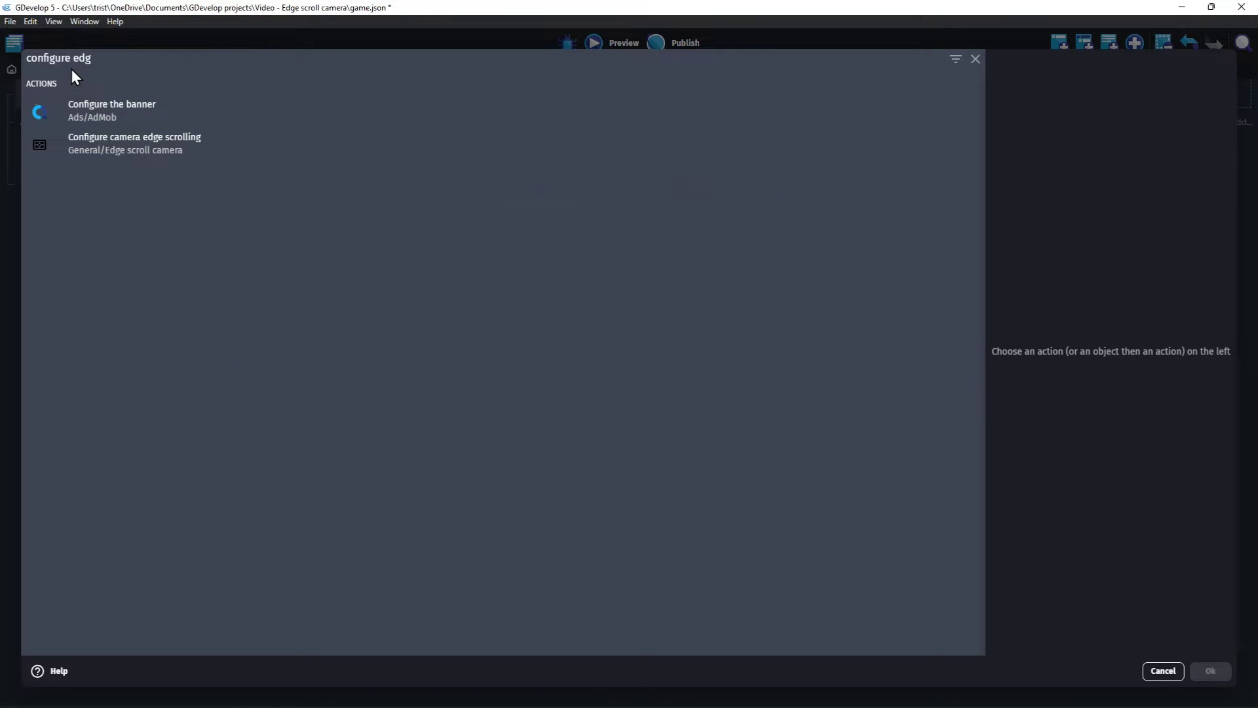
pyautogui.click(116, 138)
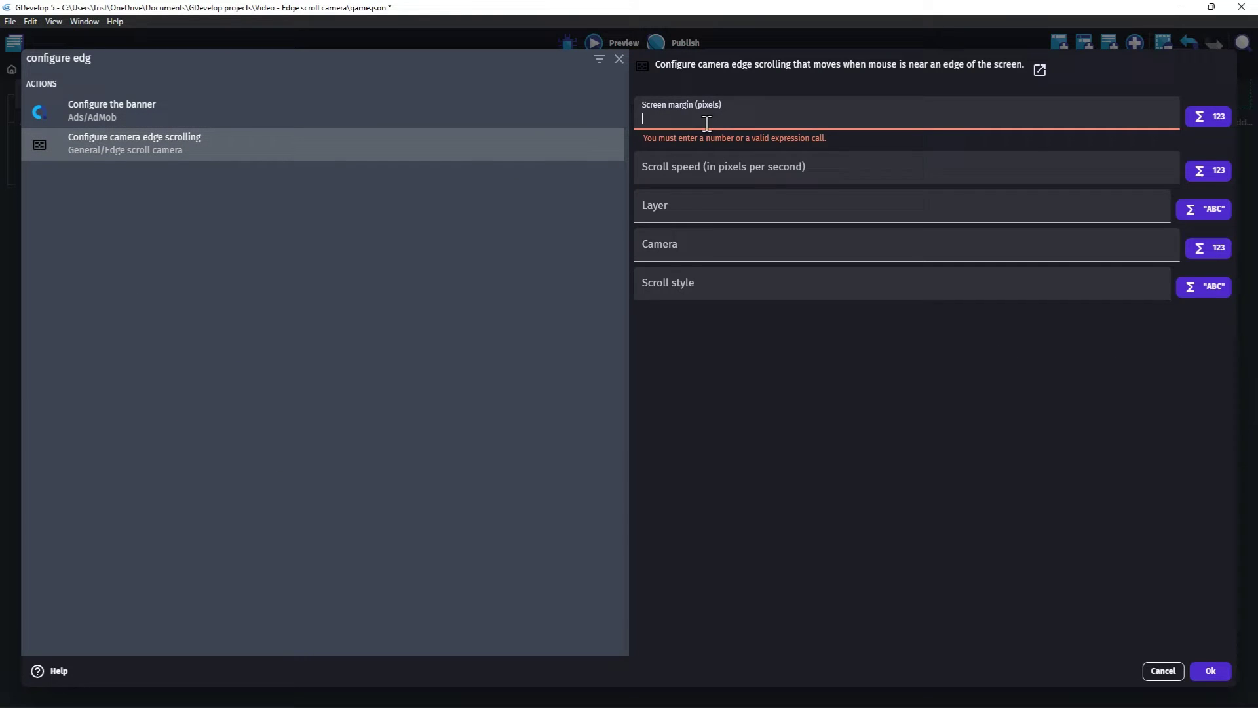
pyautogui.click(671, 219)
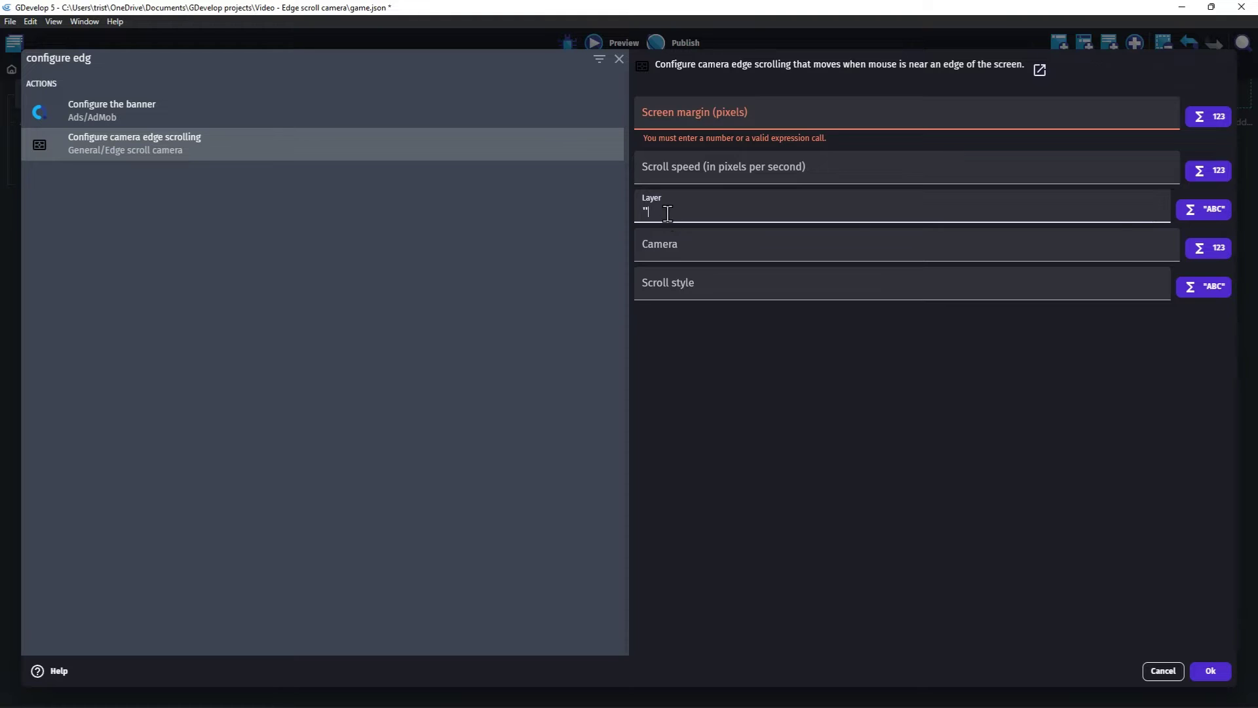
pyautogui.press('BackSpace')
pyautogui.write('"')
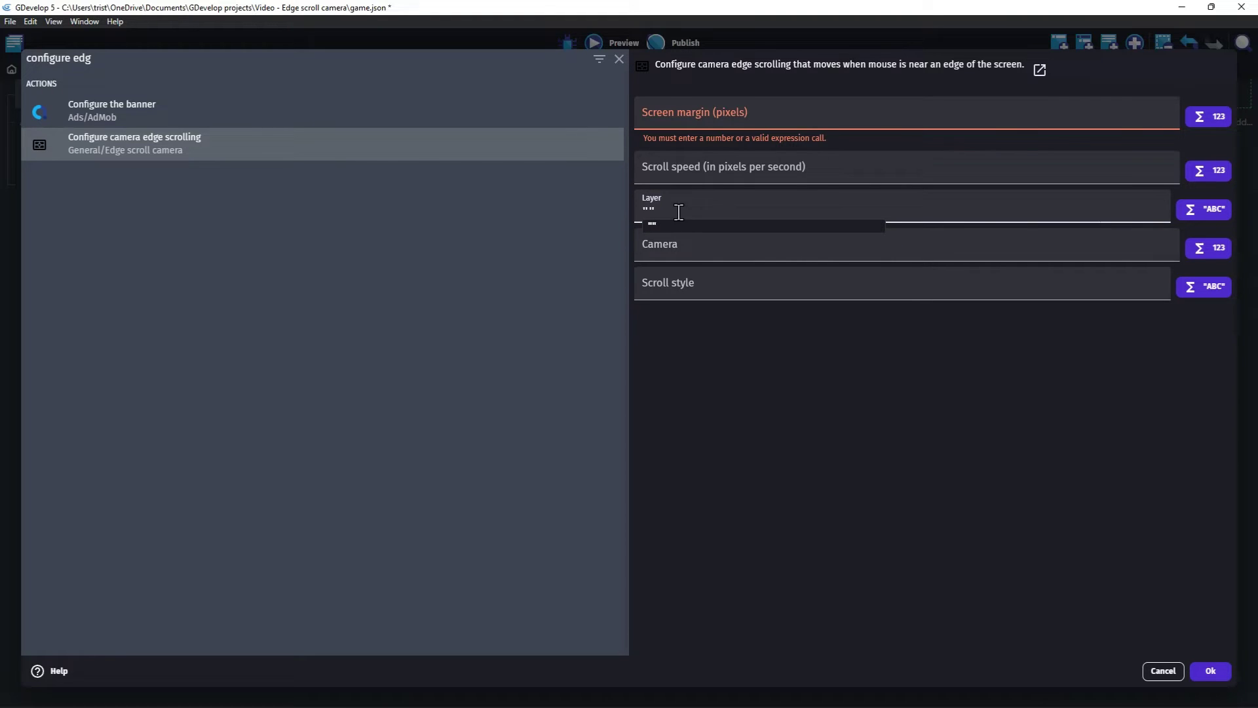
# - Set margin 100, speed 300, camera 0 and Progressive speed style, and confirm the action
pyautogui.click(678, 113)
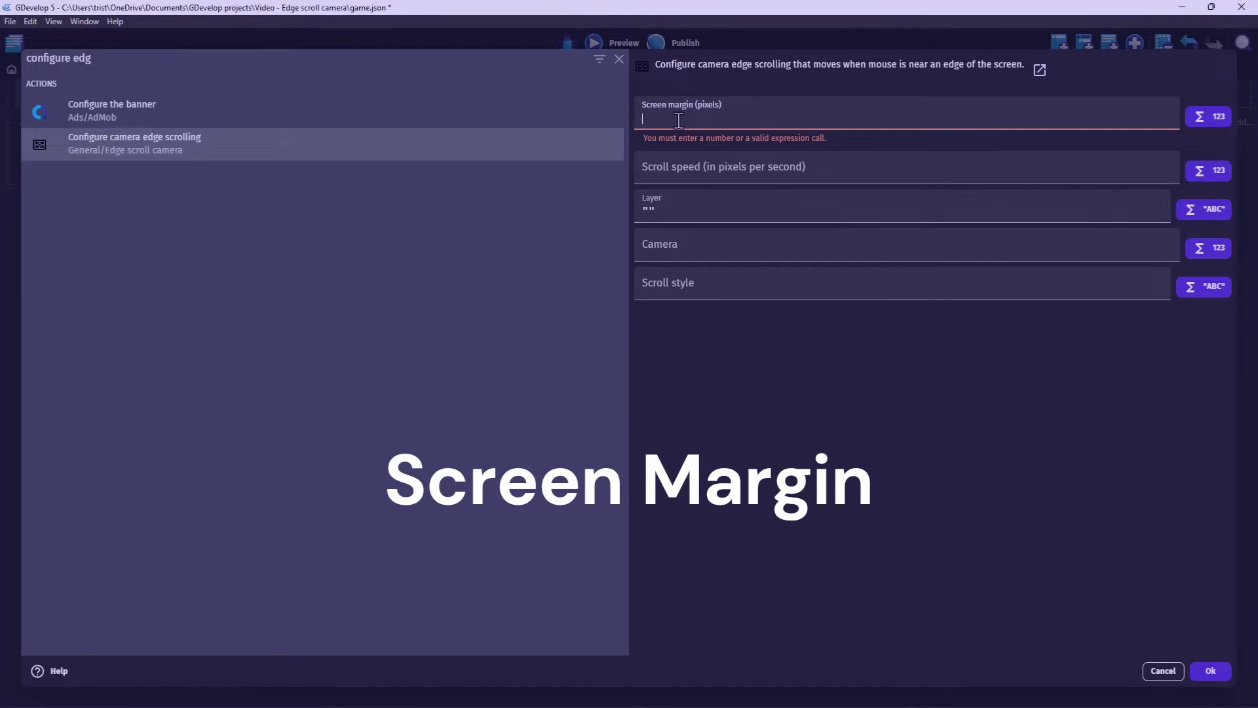
pyautogui.write('100')
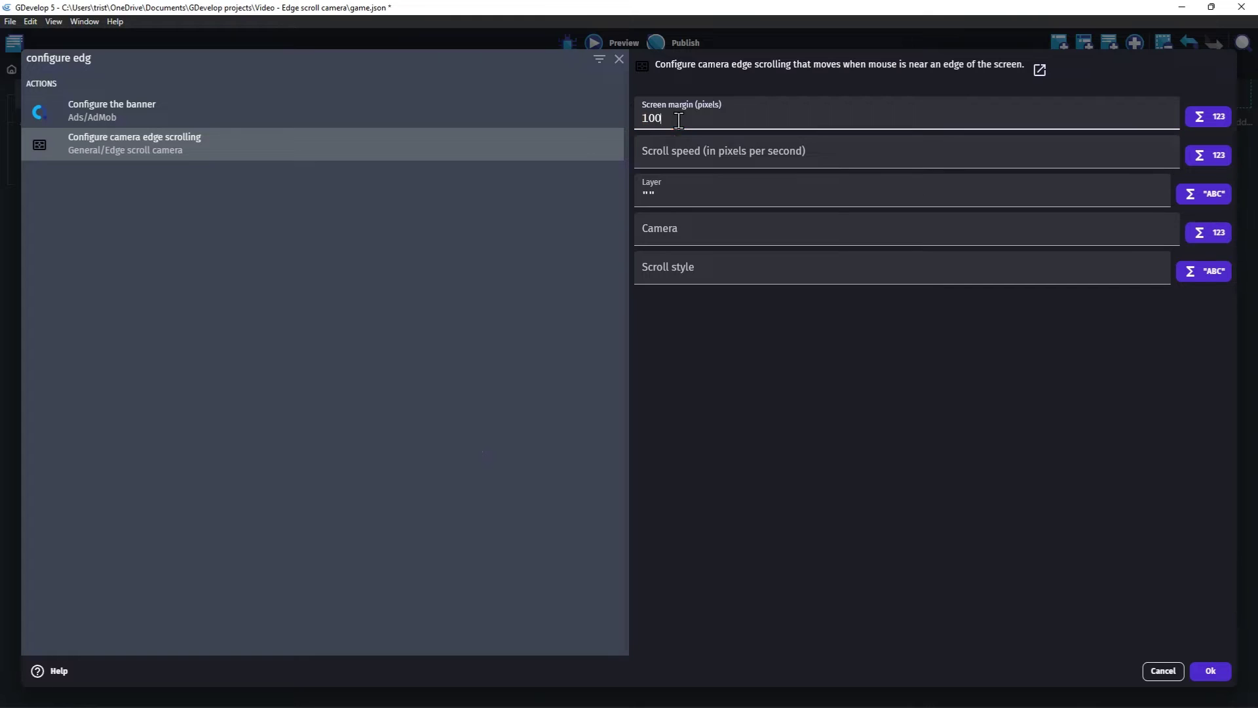
pyautogui.click(671, 163)
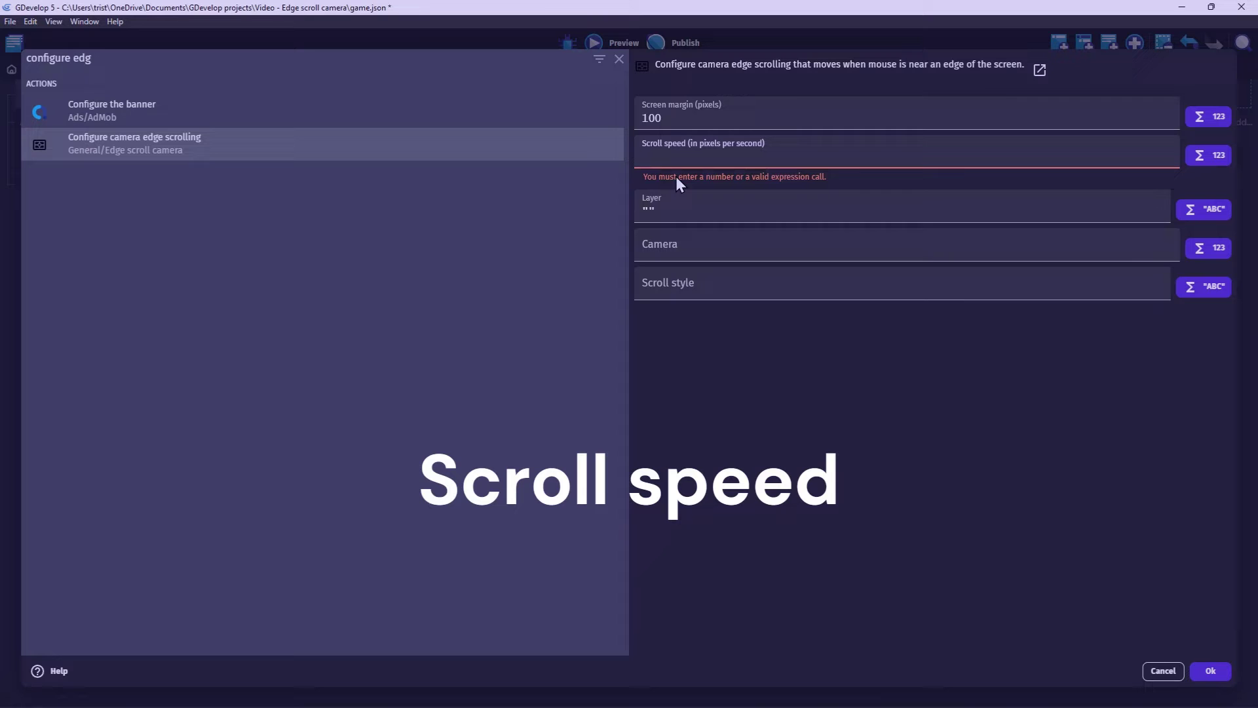
pyautogui.write('300')
pyautogui.click(700, 232)
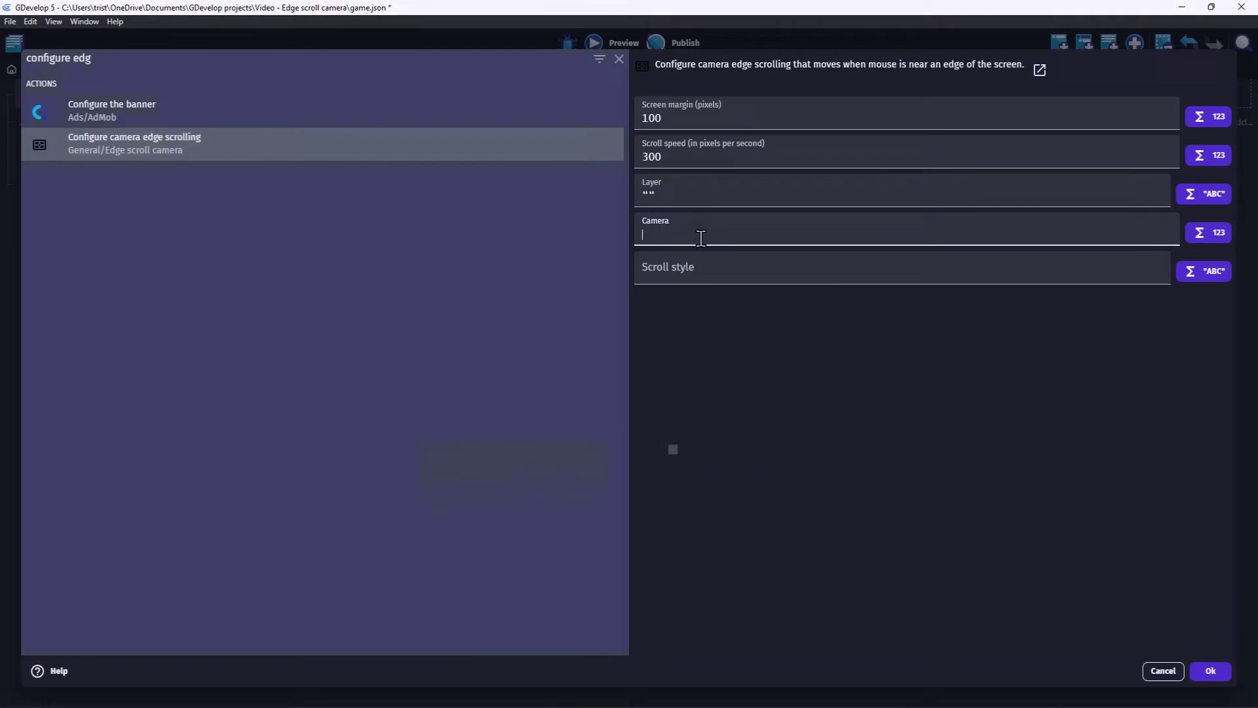
pyautogui.write('0')
pyautogui.click(676, 270)
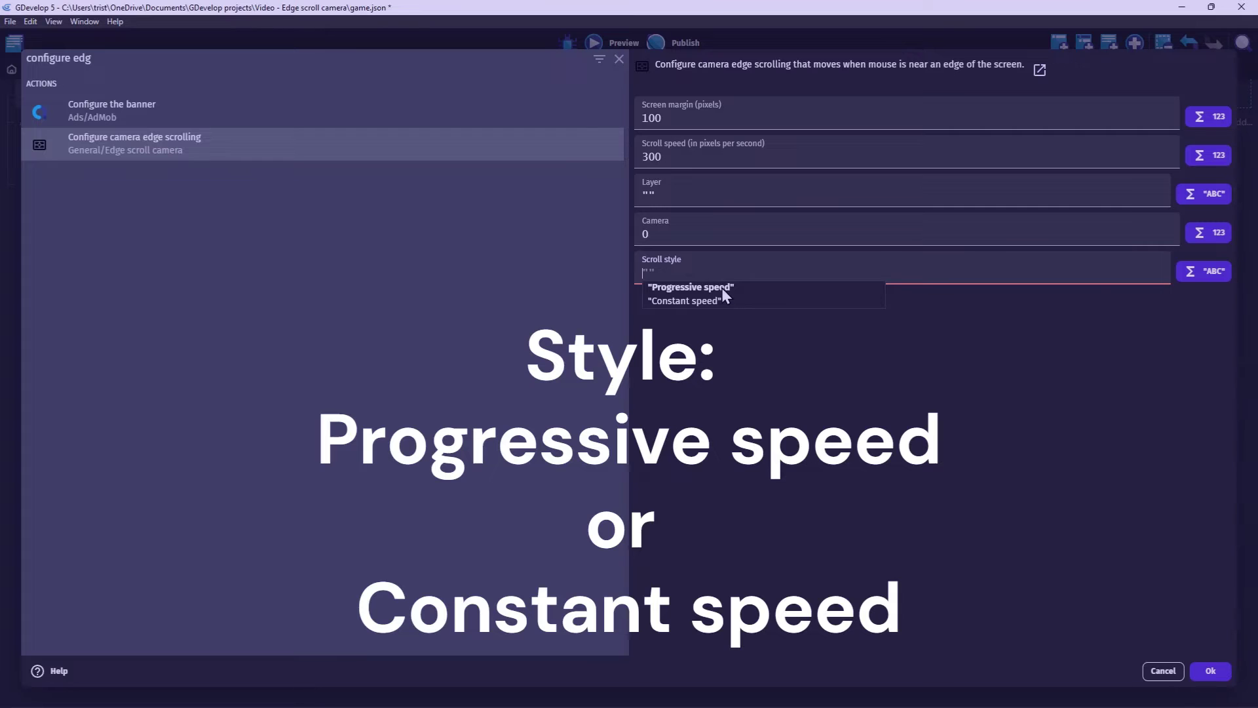
pyautogui.click(721, 289)
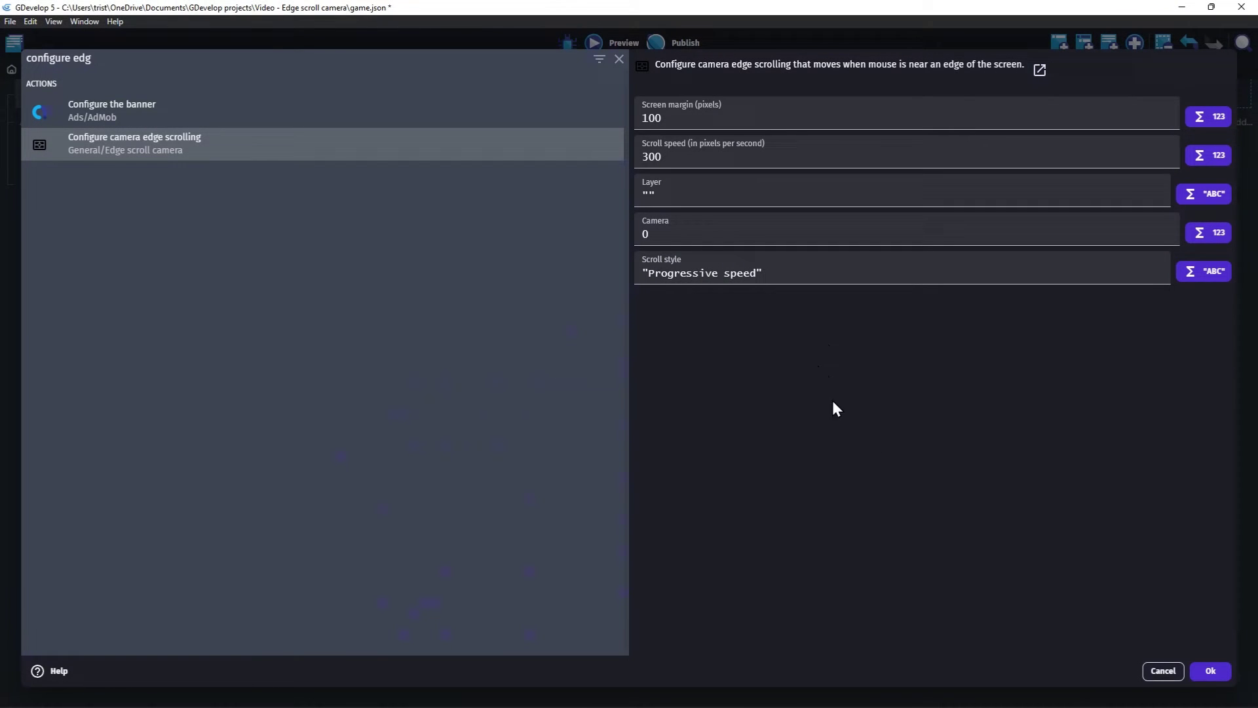
pyautogui.click(1194, 671)
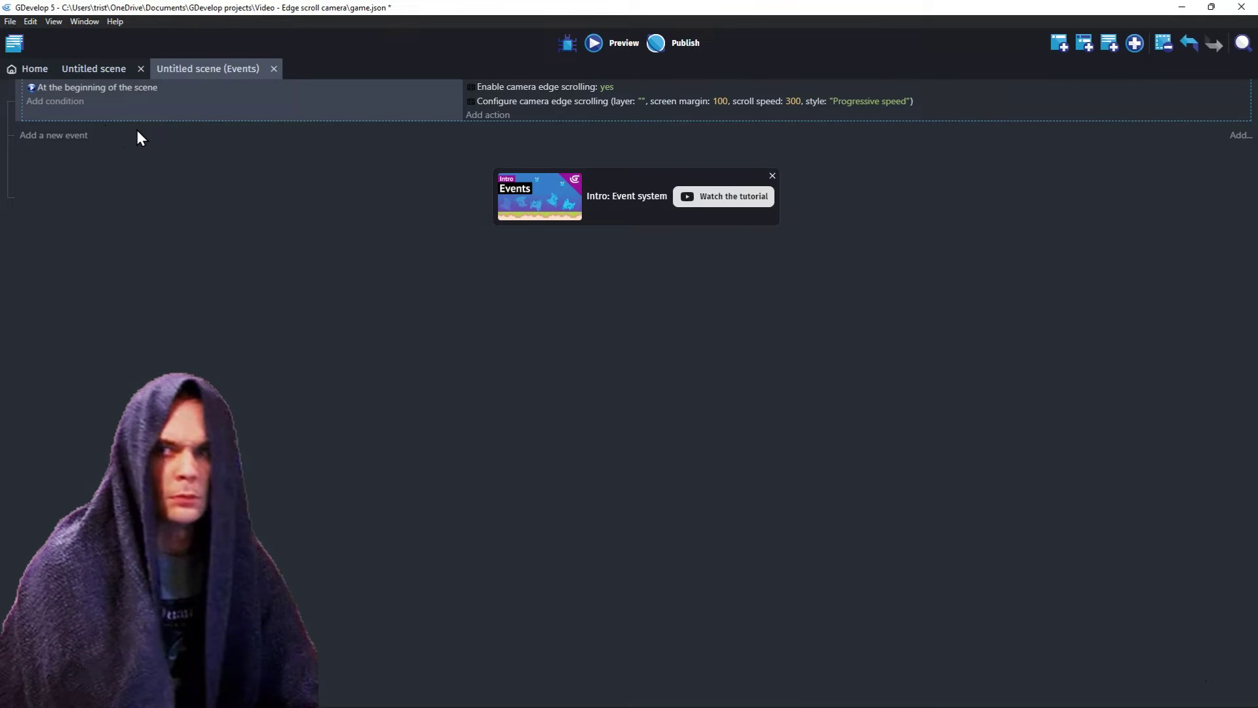
pyautogui.click(93, 70)
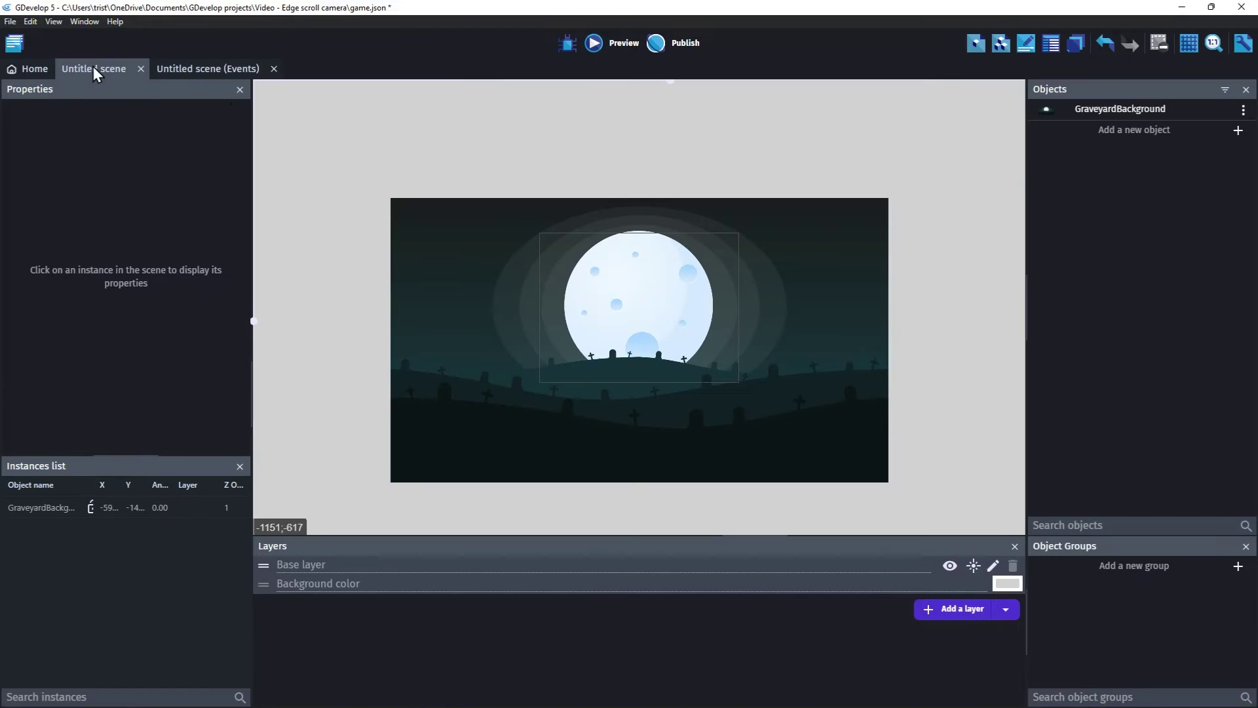
# - Create a Shape painter object named DrawBorder with a red outline colour (208;2;27)
pyautogui.click(1137, 131)
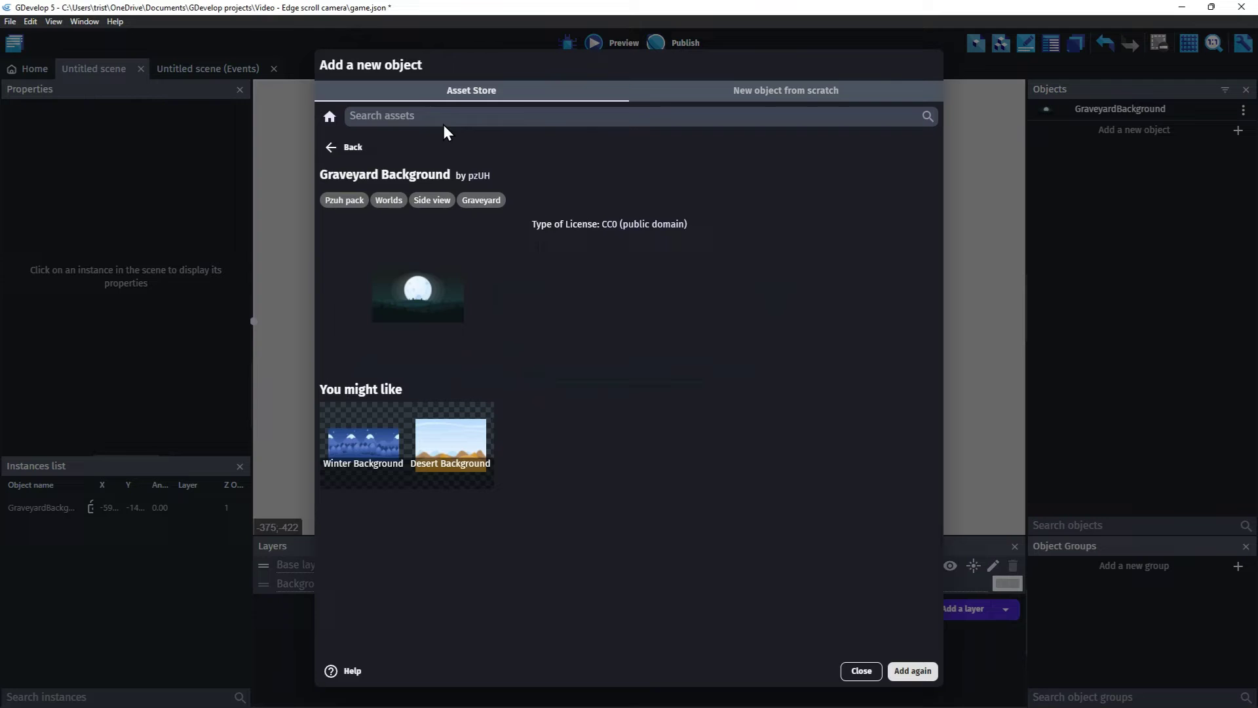
pyautogui.click(354, 146)
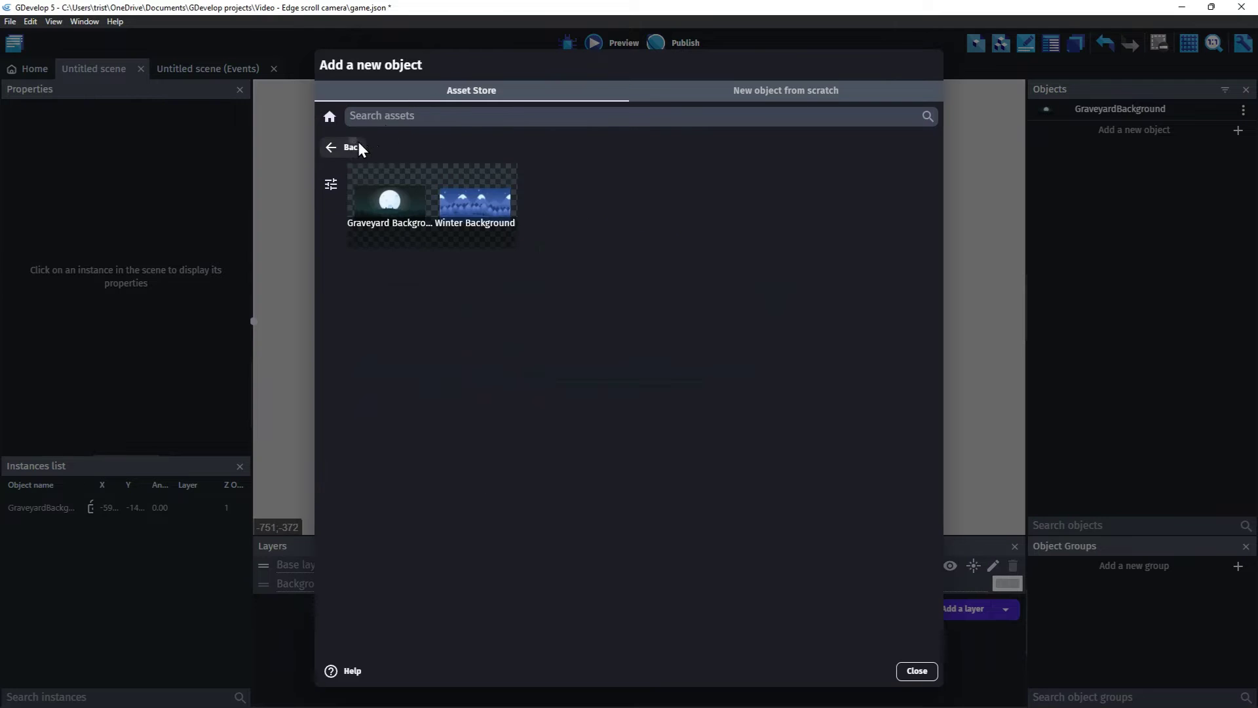
pyautogui.click(800, 92)
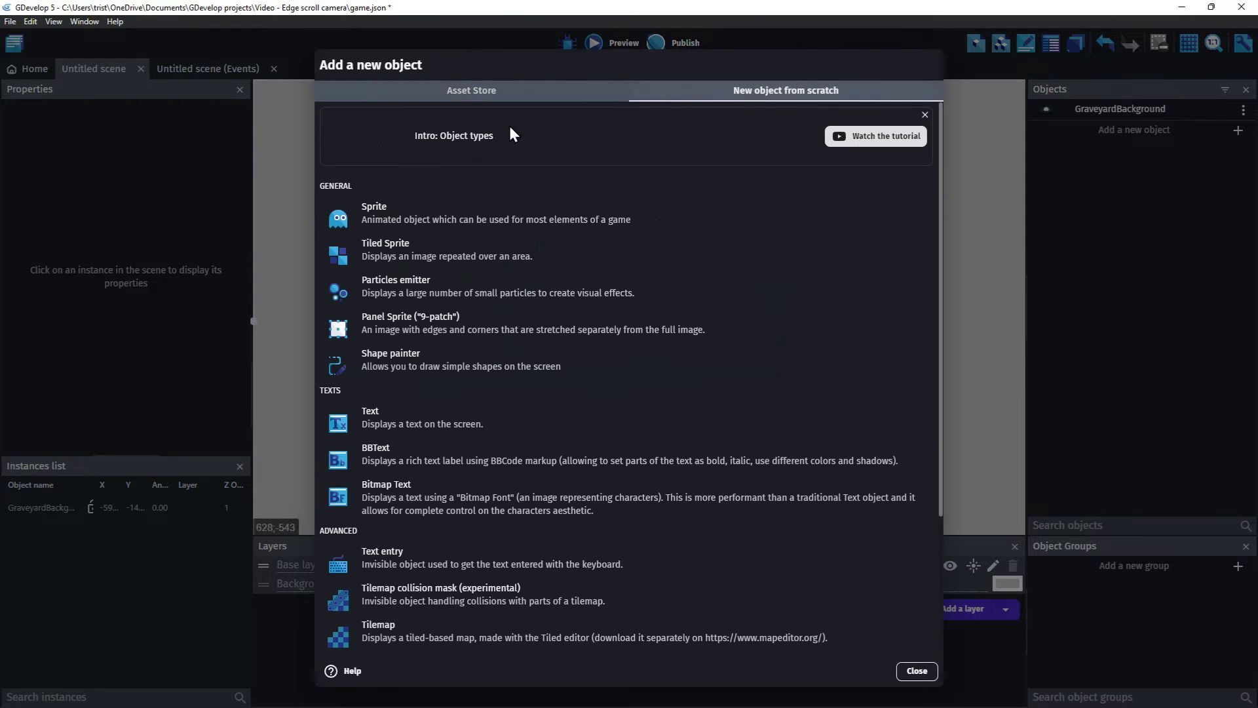
pyautogui.click(394, 361)
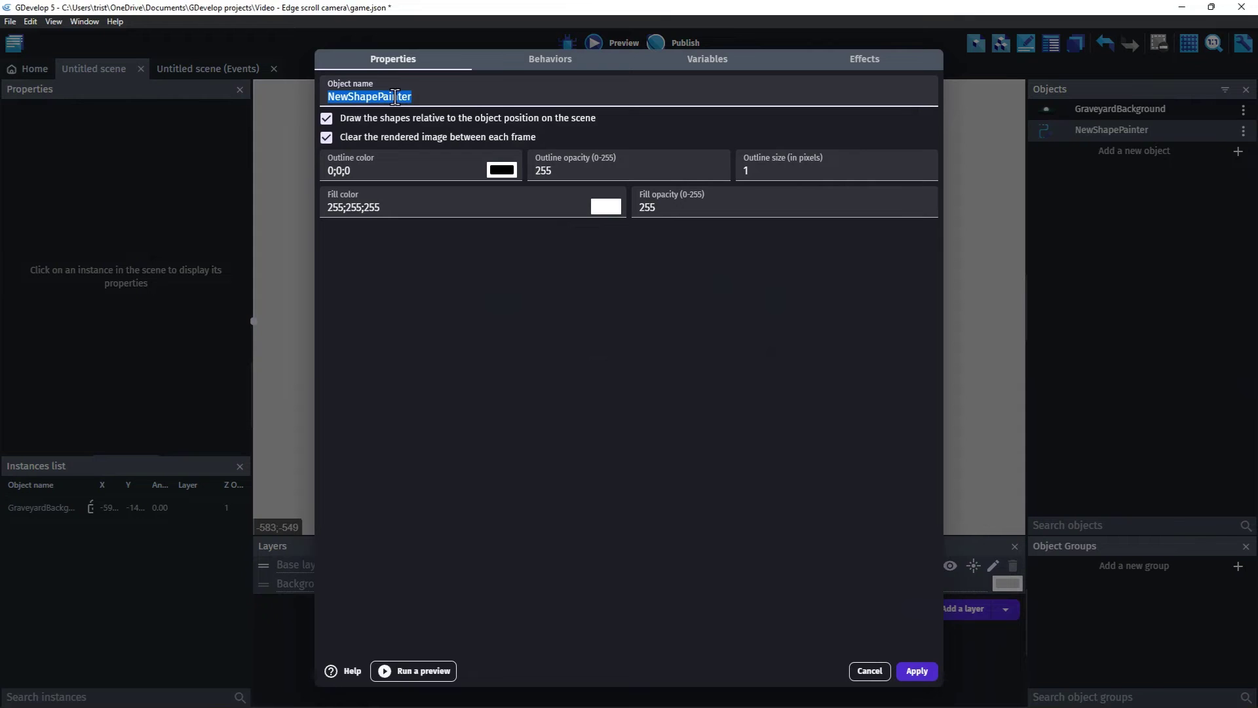
pyautogui.write('DrawBord')
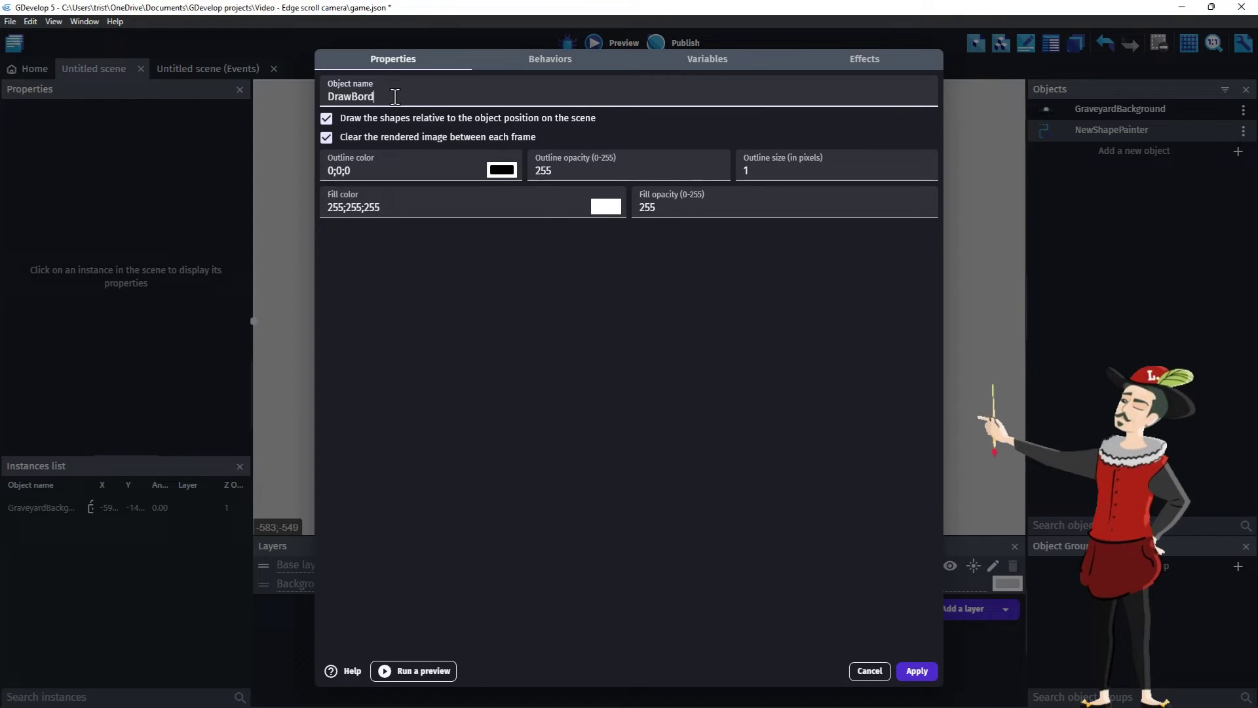
pyautogui.write('er')
pyautogui.click(515, 172)
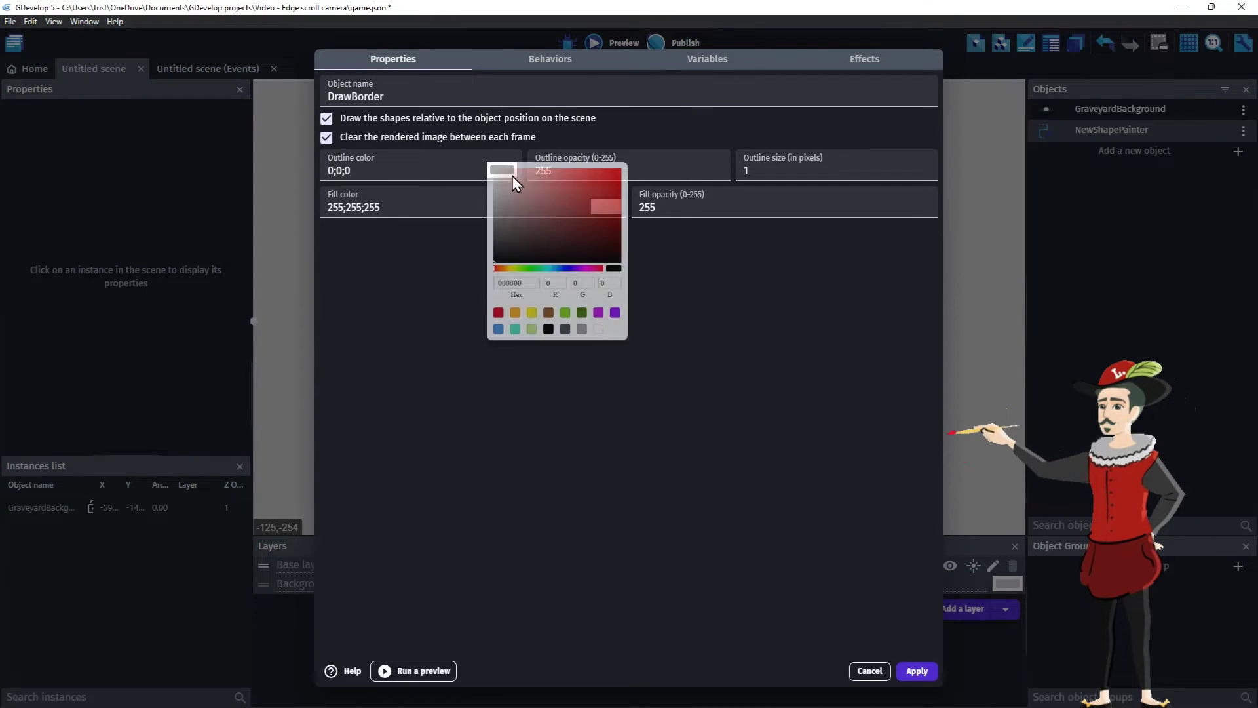
pyautogui.click(769, 169)
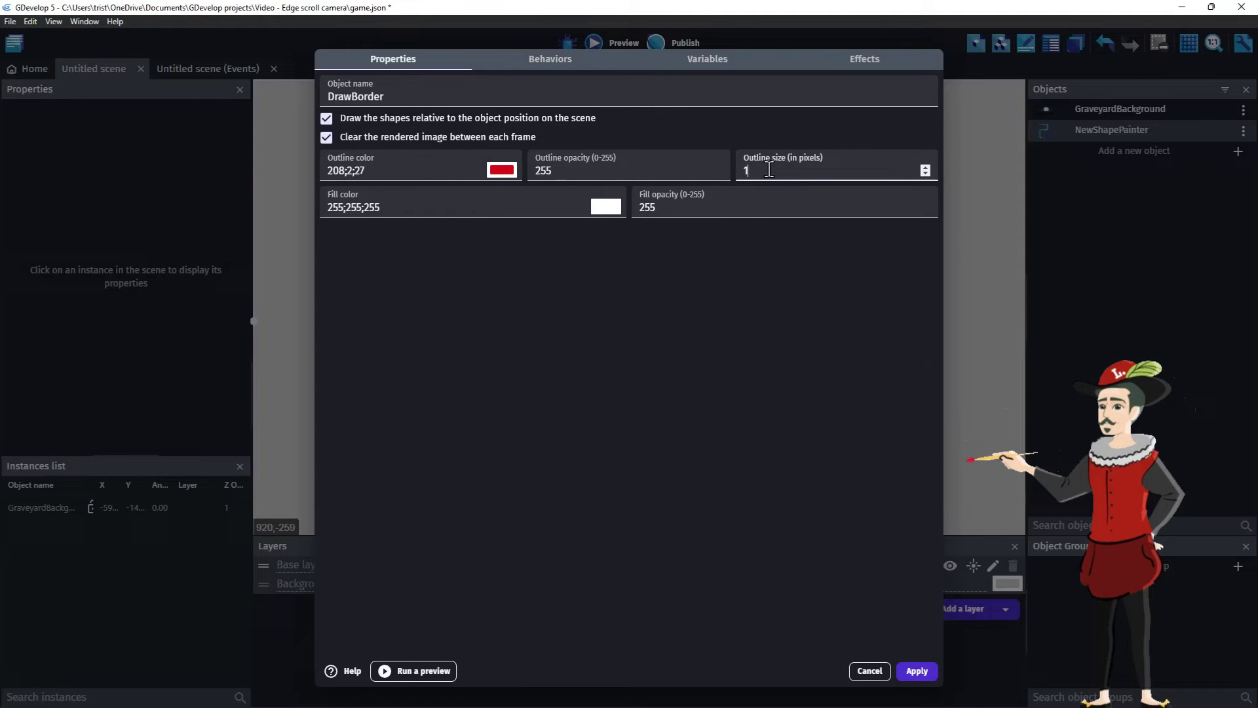
pyautogui.click(917, 670)
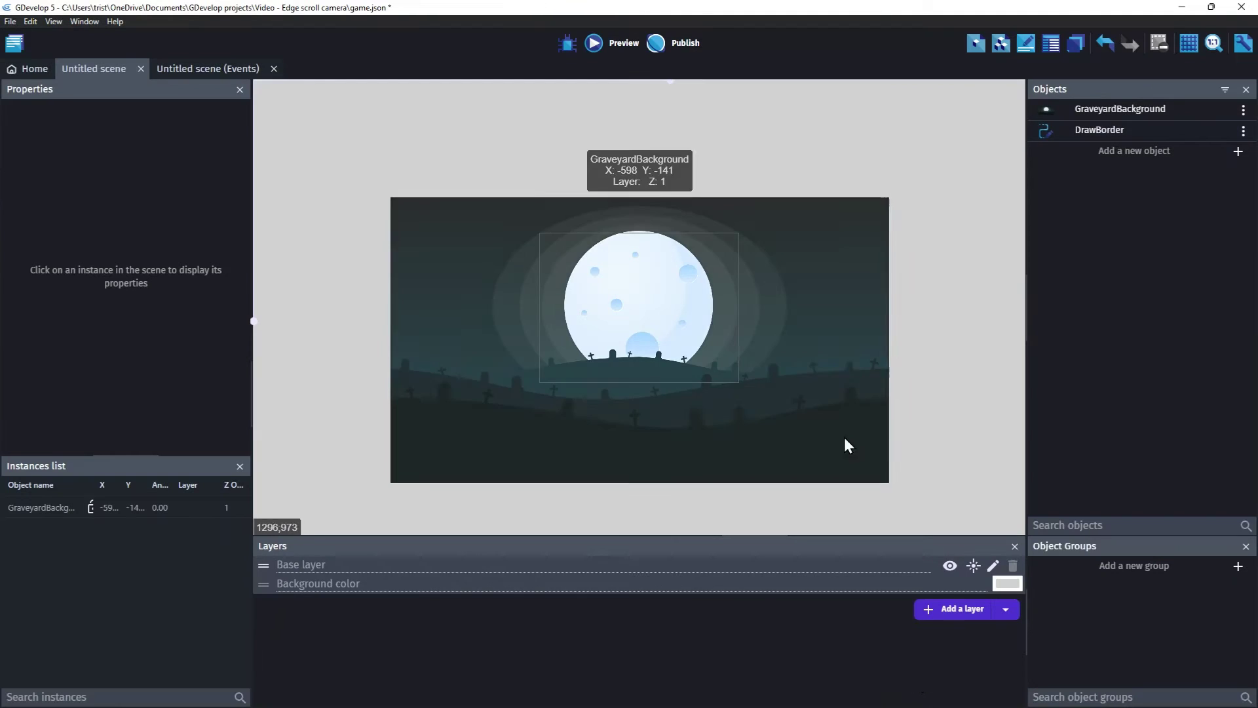
# - Add a 'Draw edge scrolling screen margin' action using DrawBorder on layer ""
pyautogui.click(203, 69)
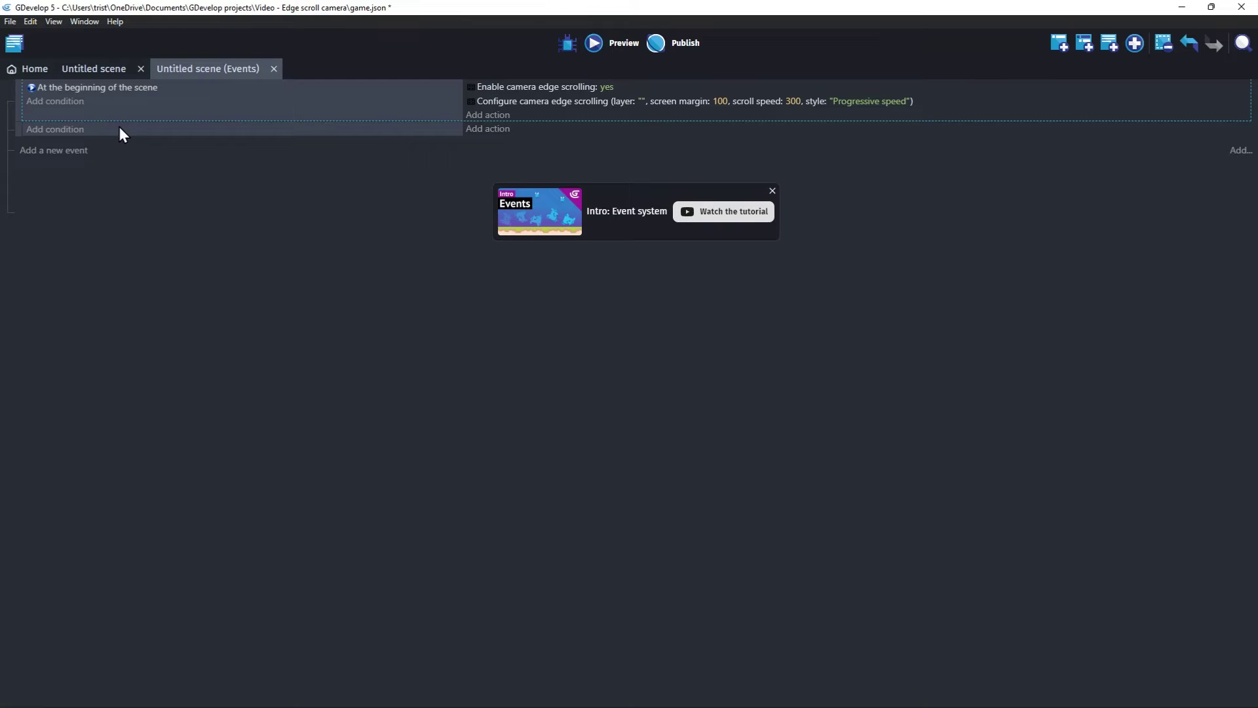
pyautogui.click(489, 130)
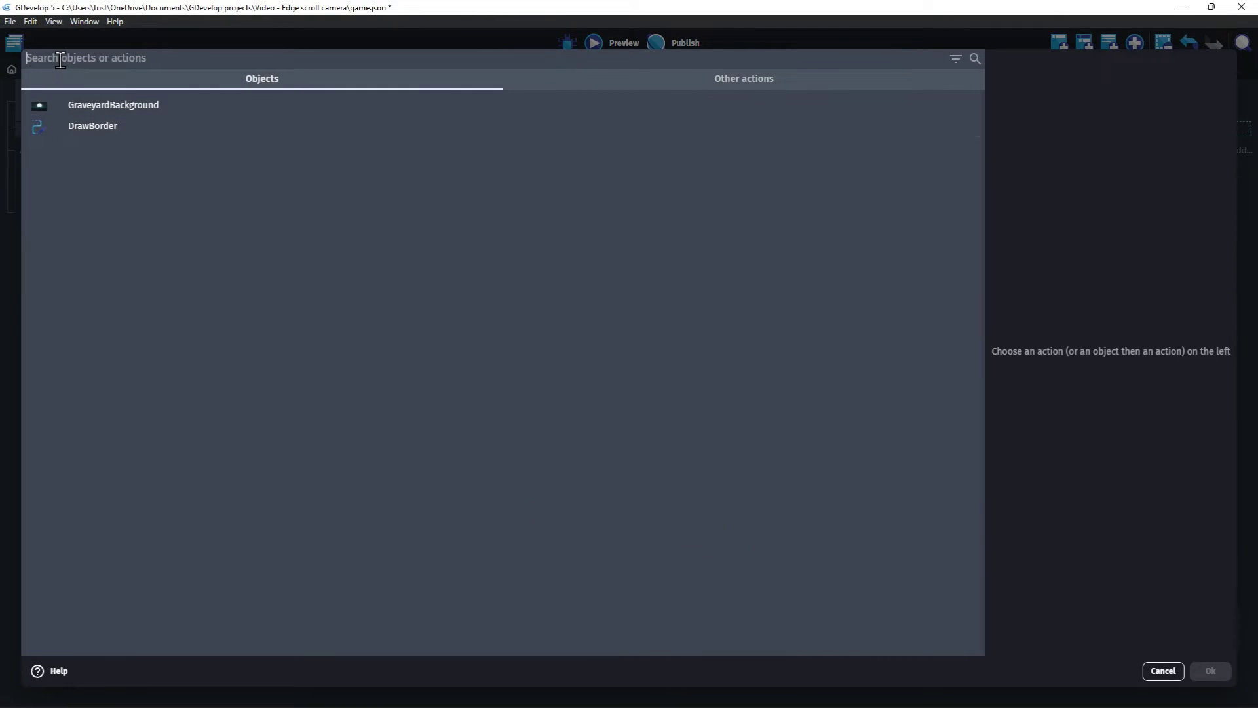
pyautogui.write('draw')
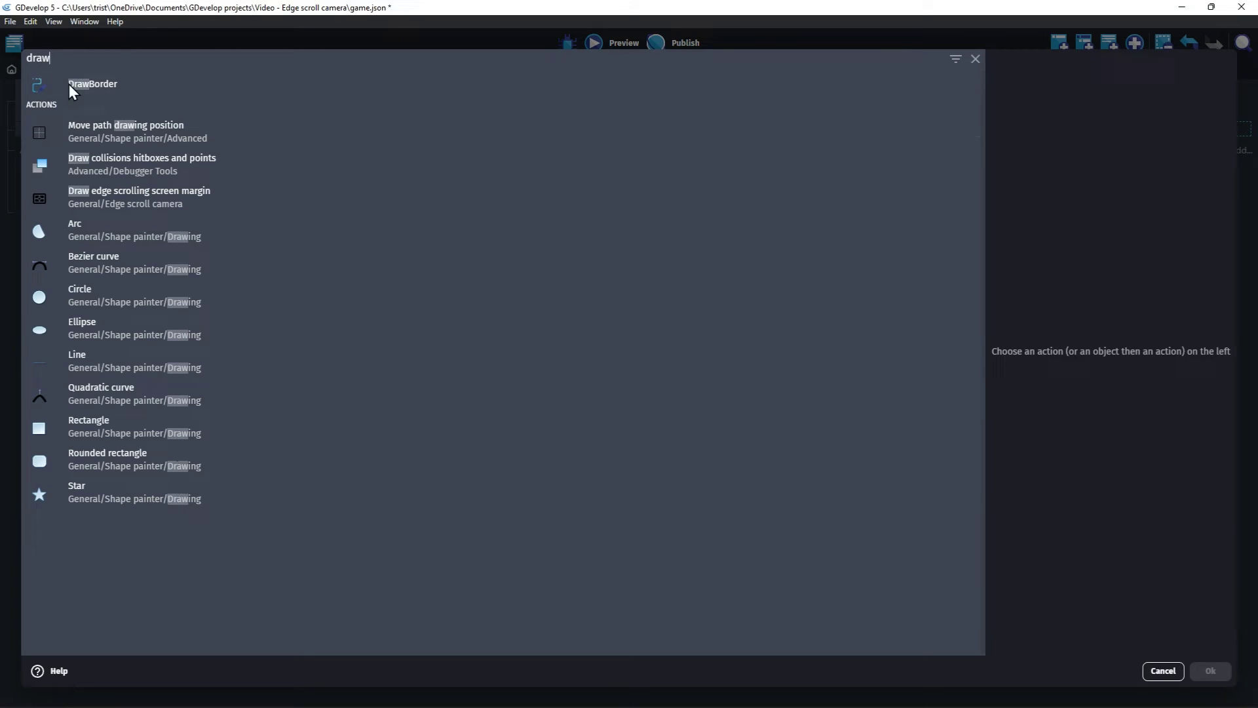
pyautogui.click(113, 198)
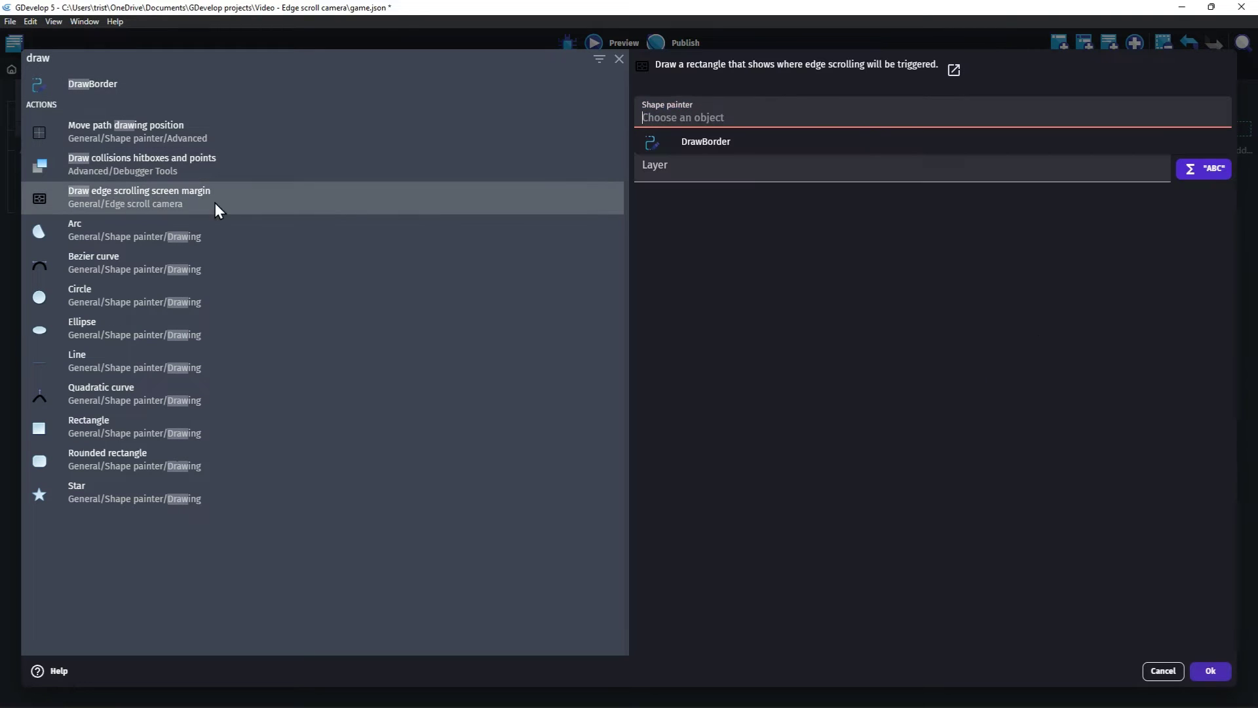
pyautogui.click(701, 141)
pyautogui.click(720, 152)
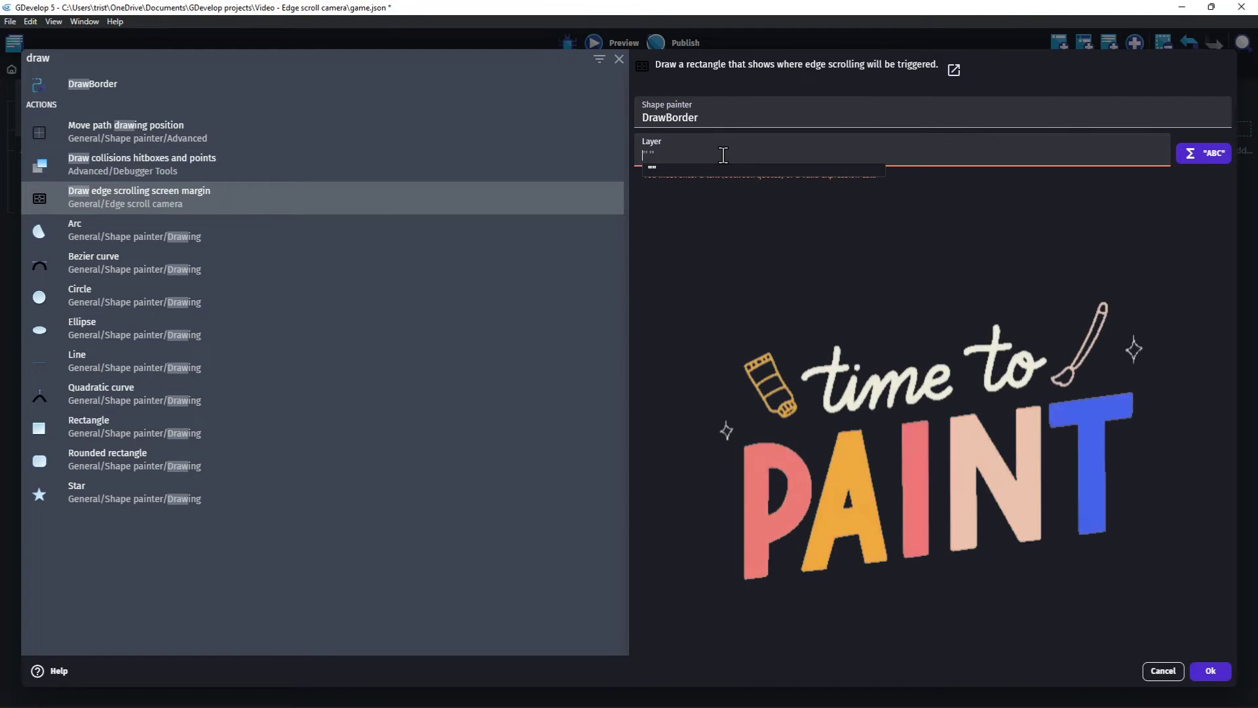
pyautogui.click(653, 170)
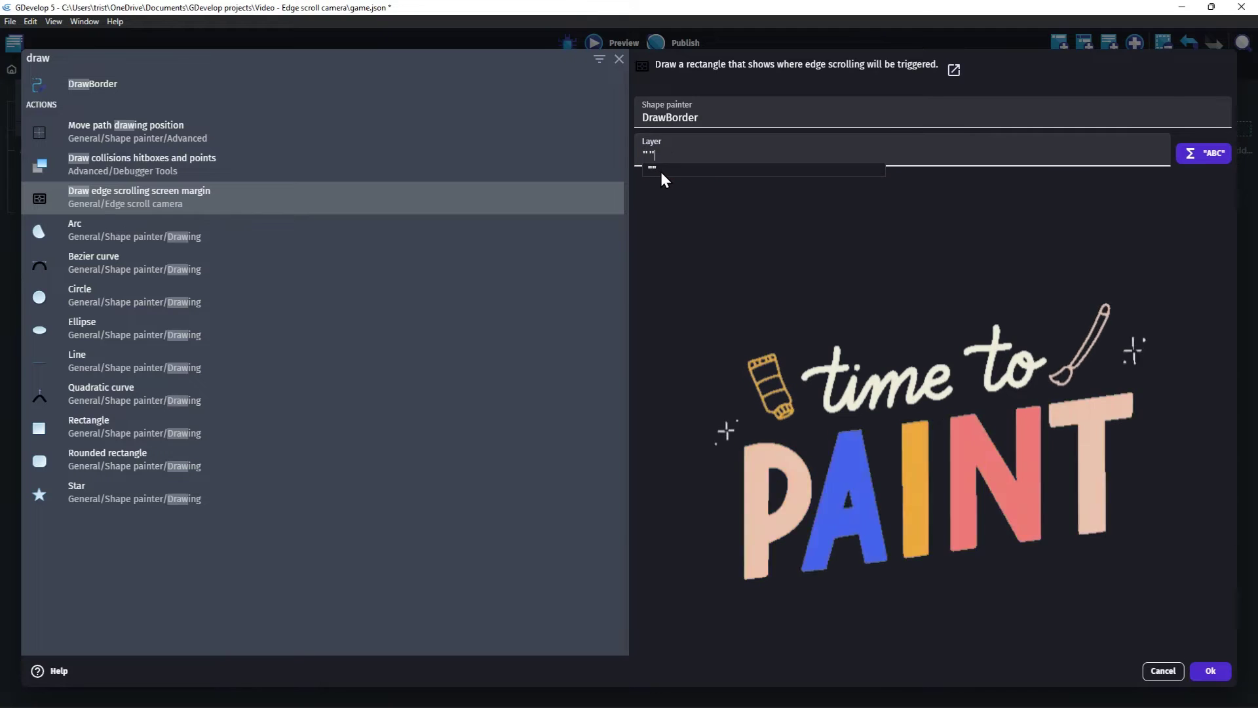
pyautogui.click(1210, 670)
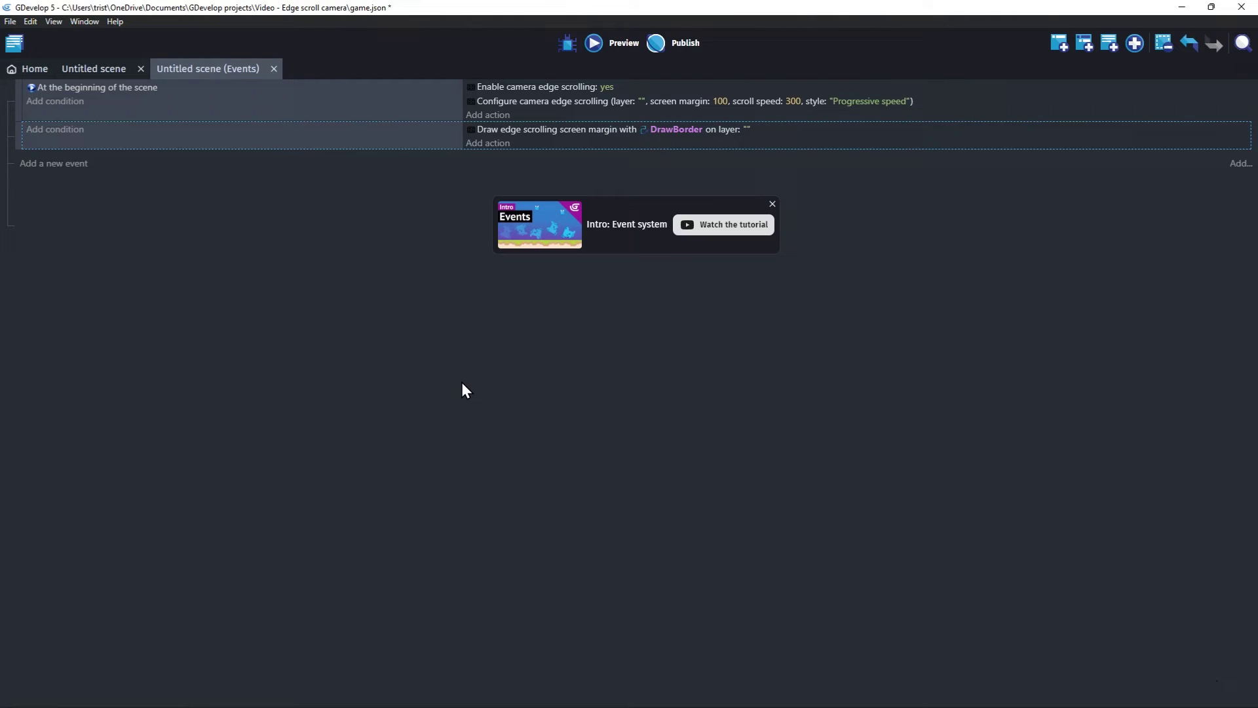
# - Preview the game to see the red margin rectangle as the camera scrolls
pyautogui.click(600, 40)
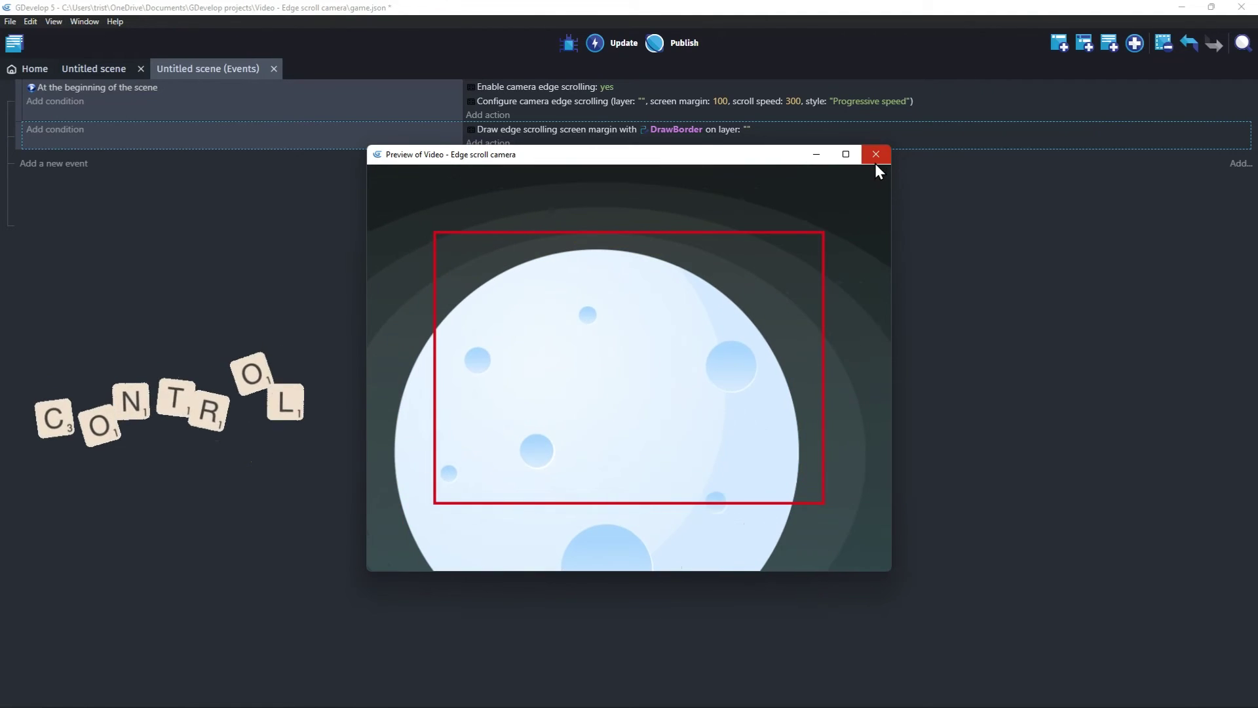
pyautogui.click(875, 160)
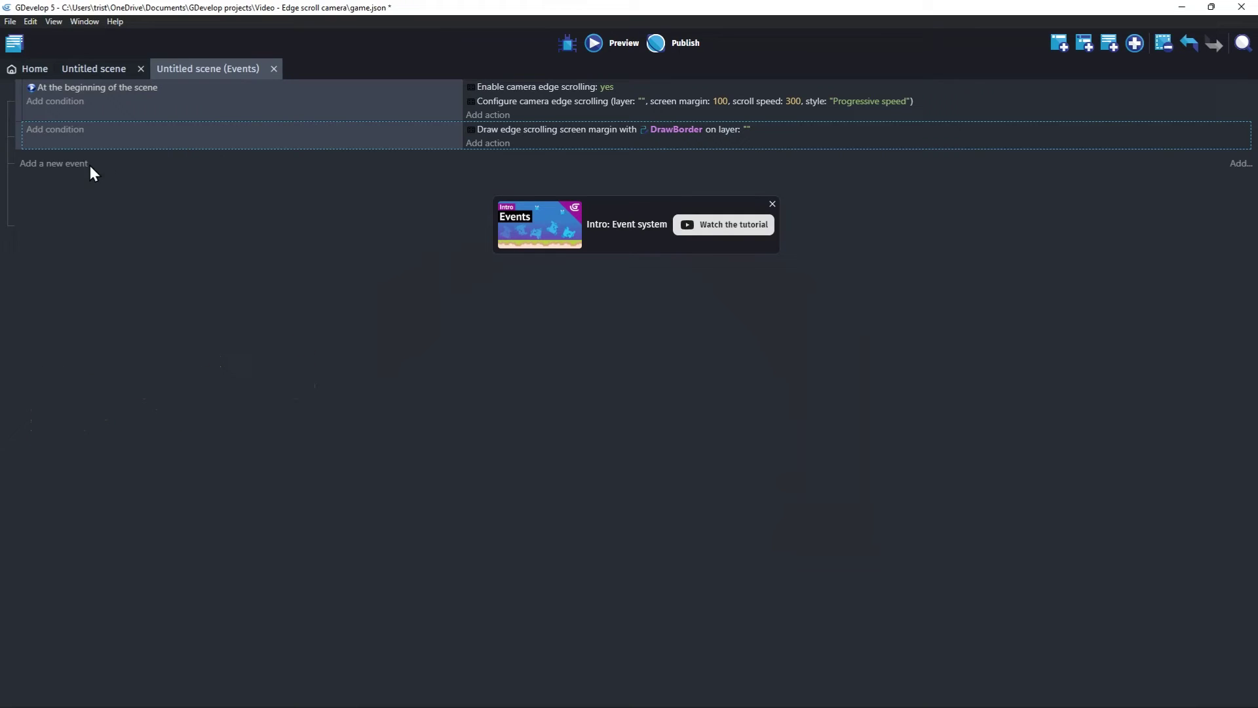
# - Add a new event with 'Enforce camera boundaries', left bound GraveyardBackground.BoundingBoxLeft()
pyautogui.click(72, 164)
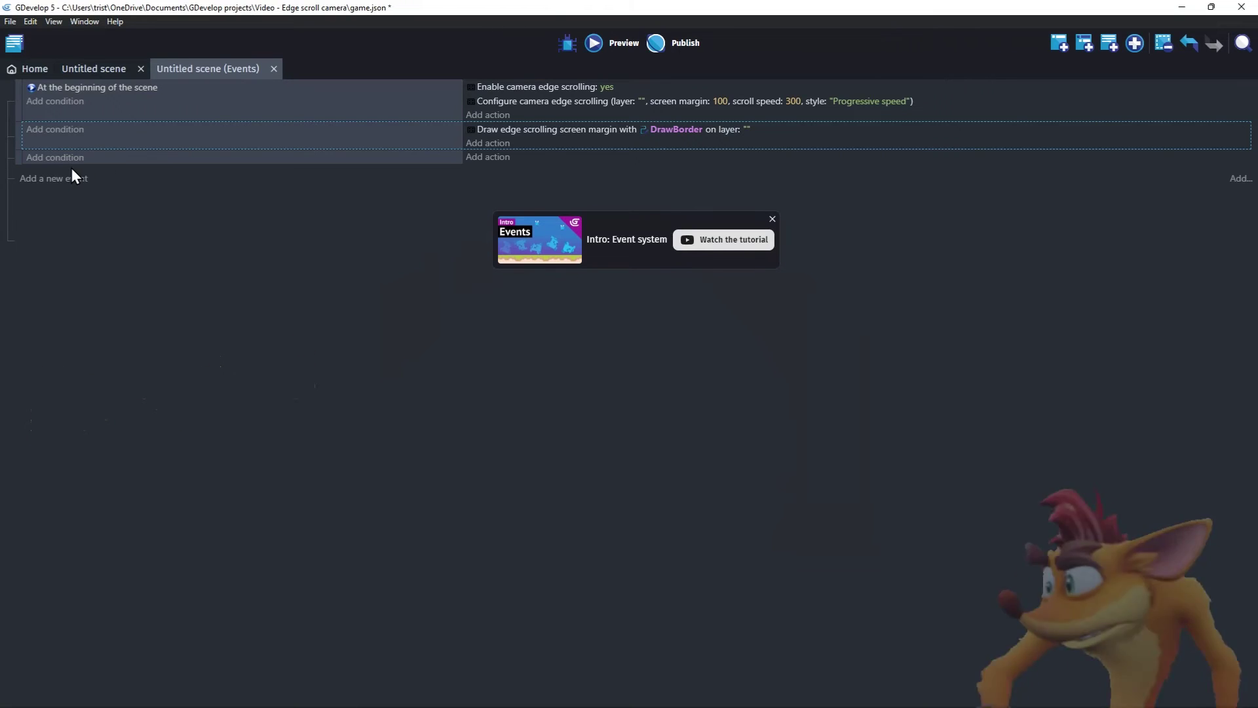
pyautogui.click(488, 158)
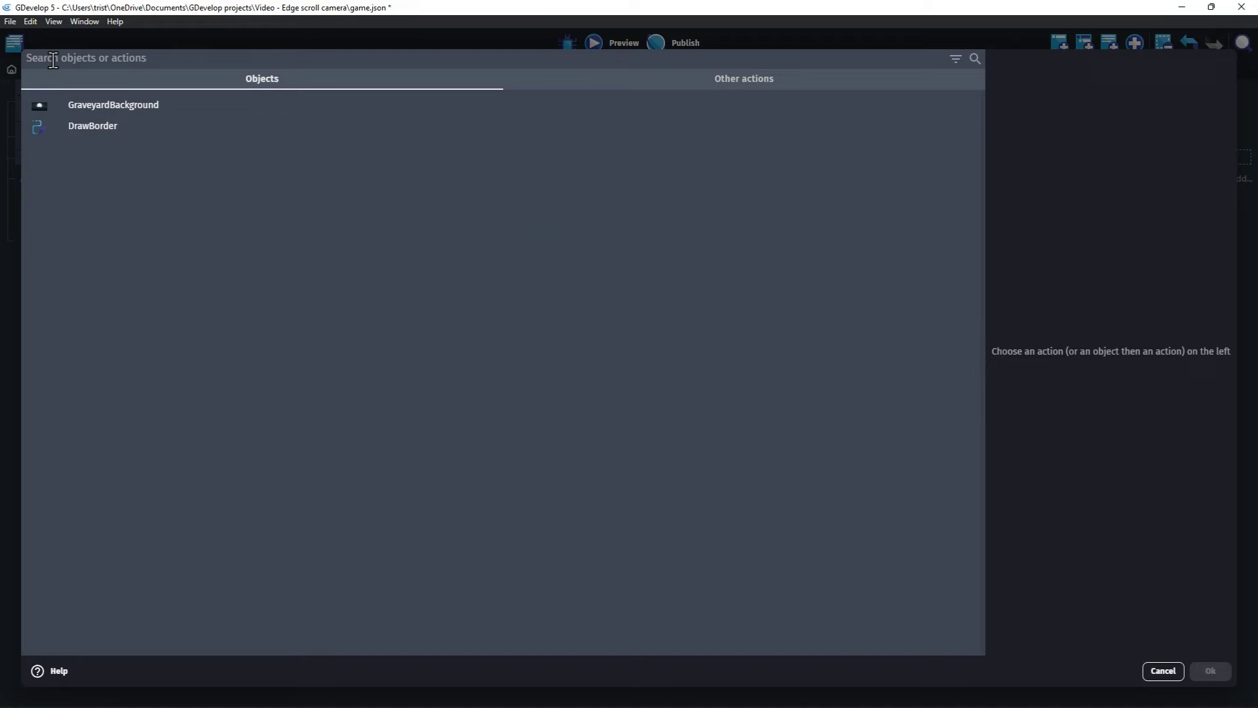
pyautogui.write('enfro')
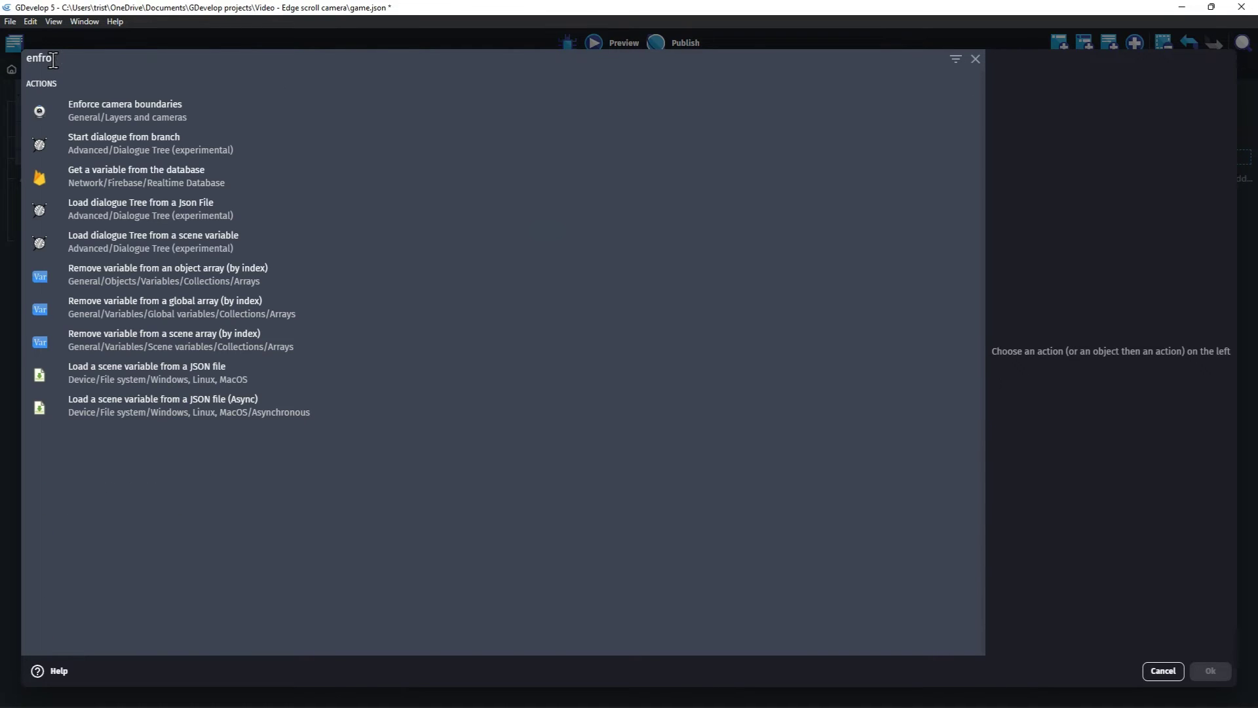
pyautogui.click(125, 108)
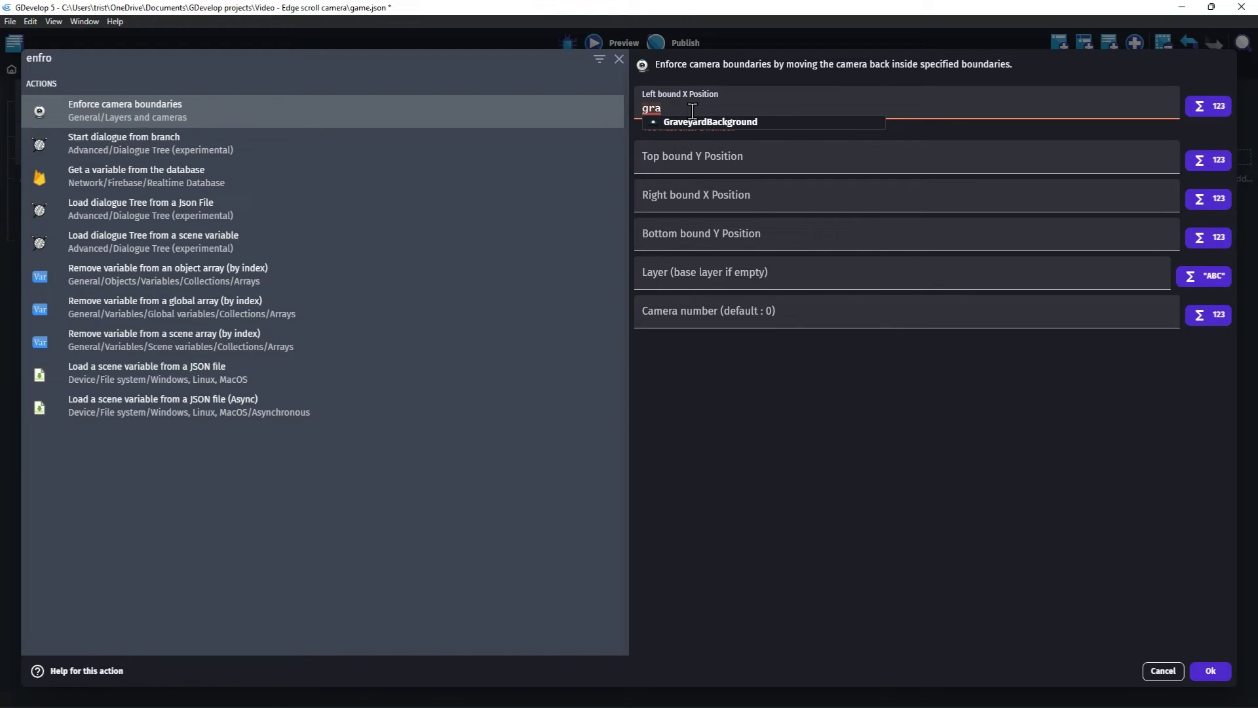
pyautogui.write('l')
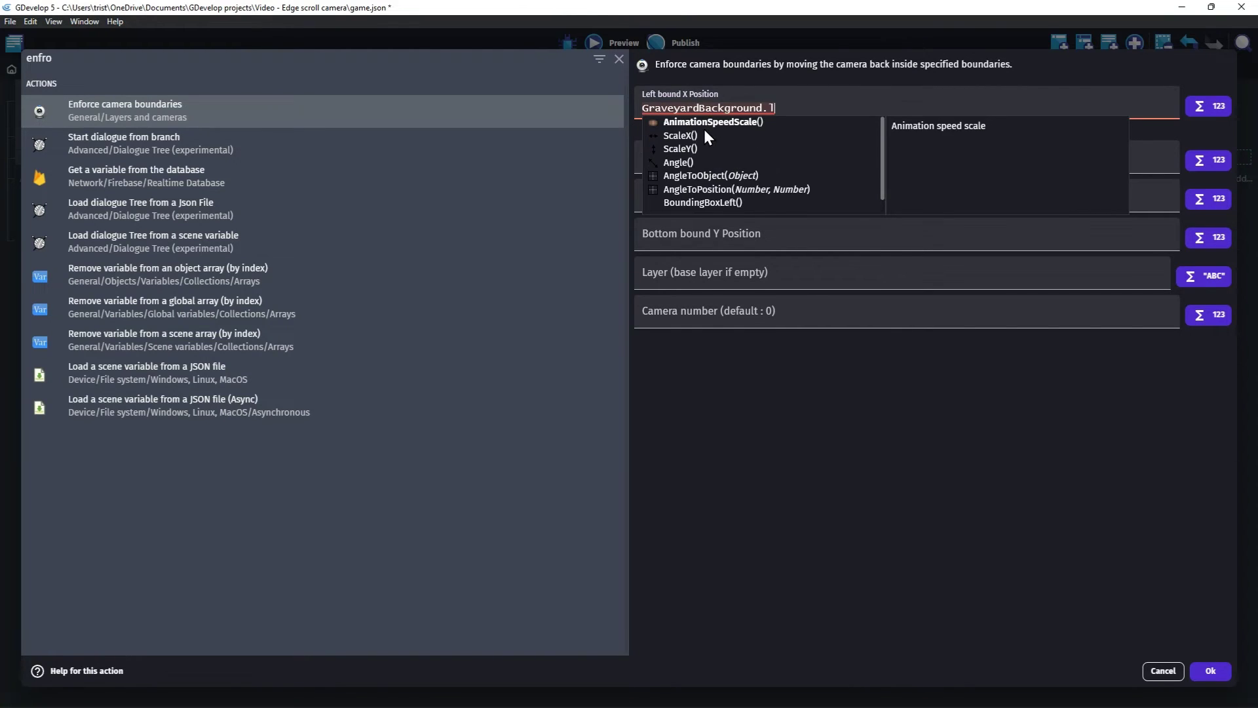
pyautogui.write('eft')
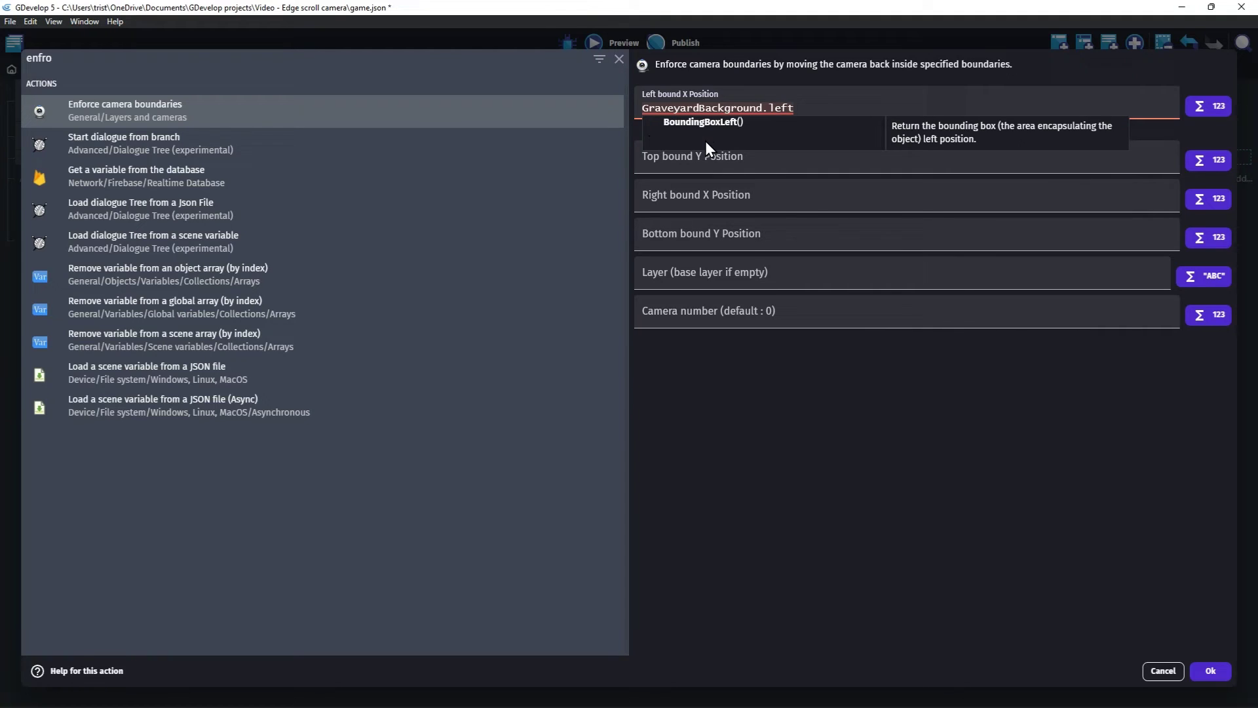
pyautogui.click(702, 124)
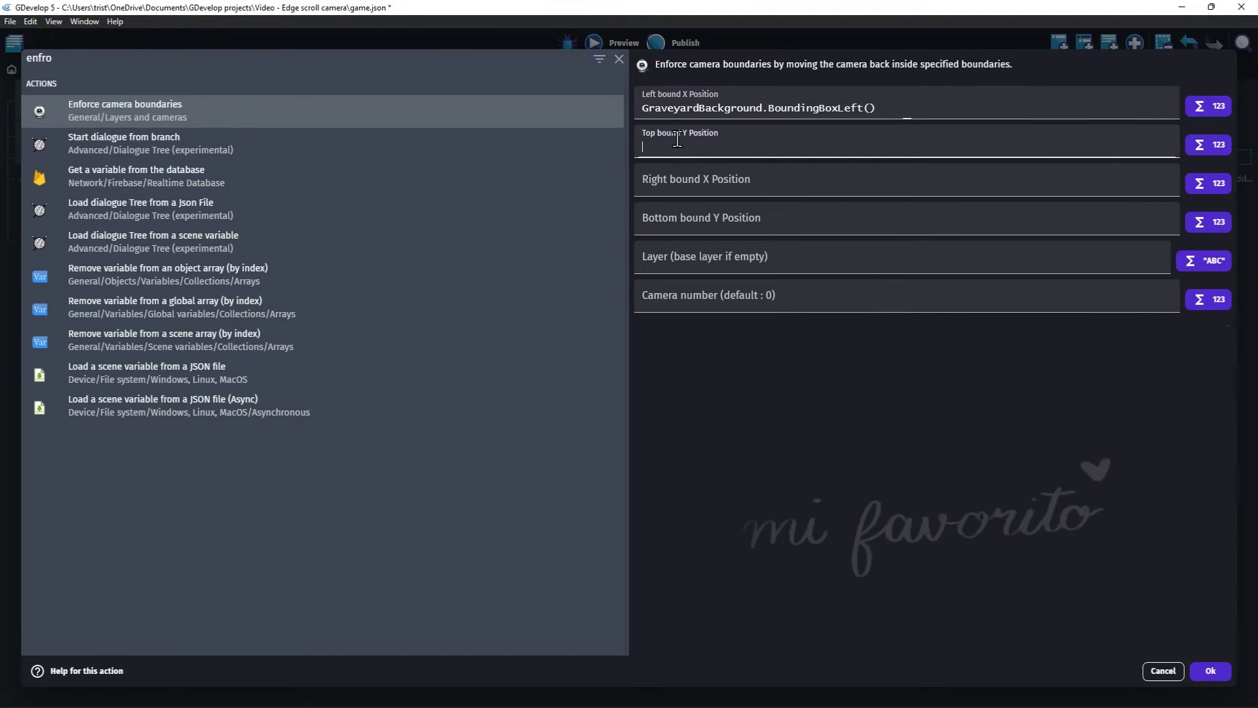
# - Set the top, right and bottom bounds to GraveyardBackground's BoundingBoxTop/Right/Bottom()
pyautogui.click(801, 148)
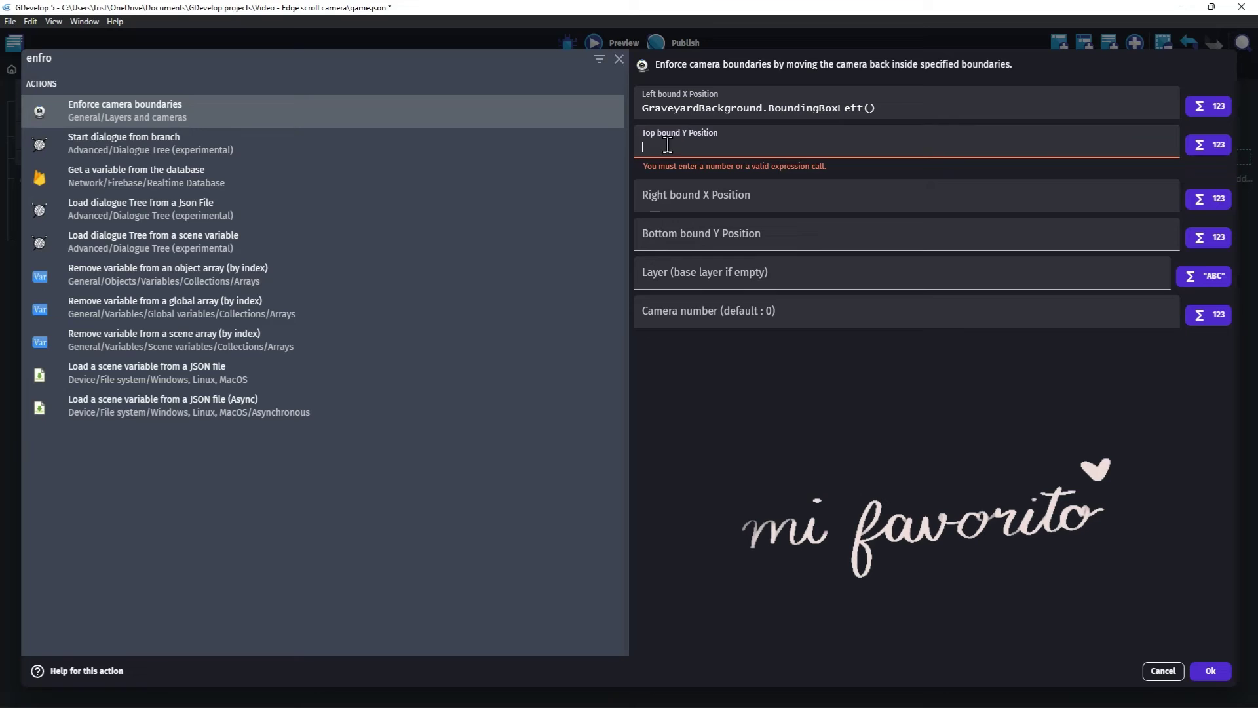
pyautogui.write('GraveyardBackground.BoundingBoxLeft()')
pyautogui.press('BackSpace')
pyautogui.write('top')
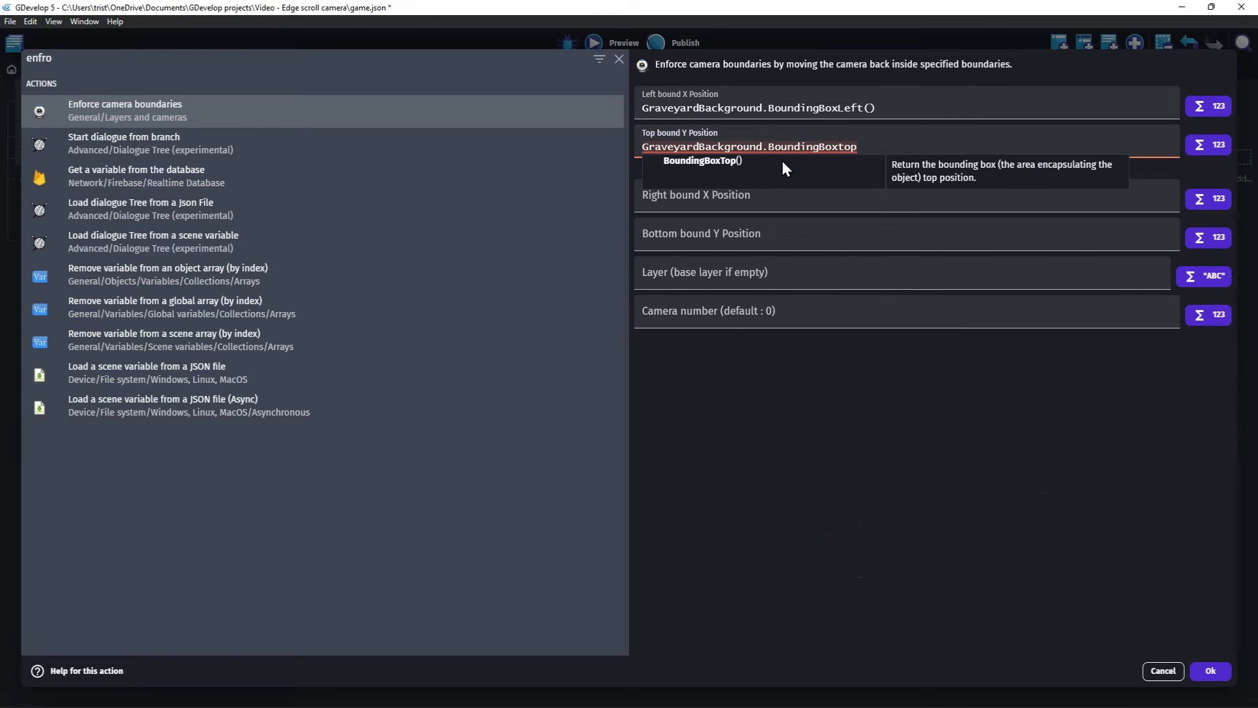
pyautogui.click(776, 163)
pyautogui.tripleClick(672, 146)
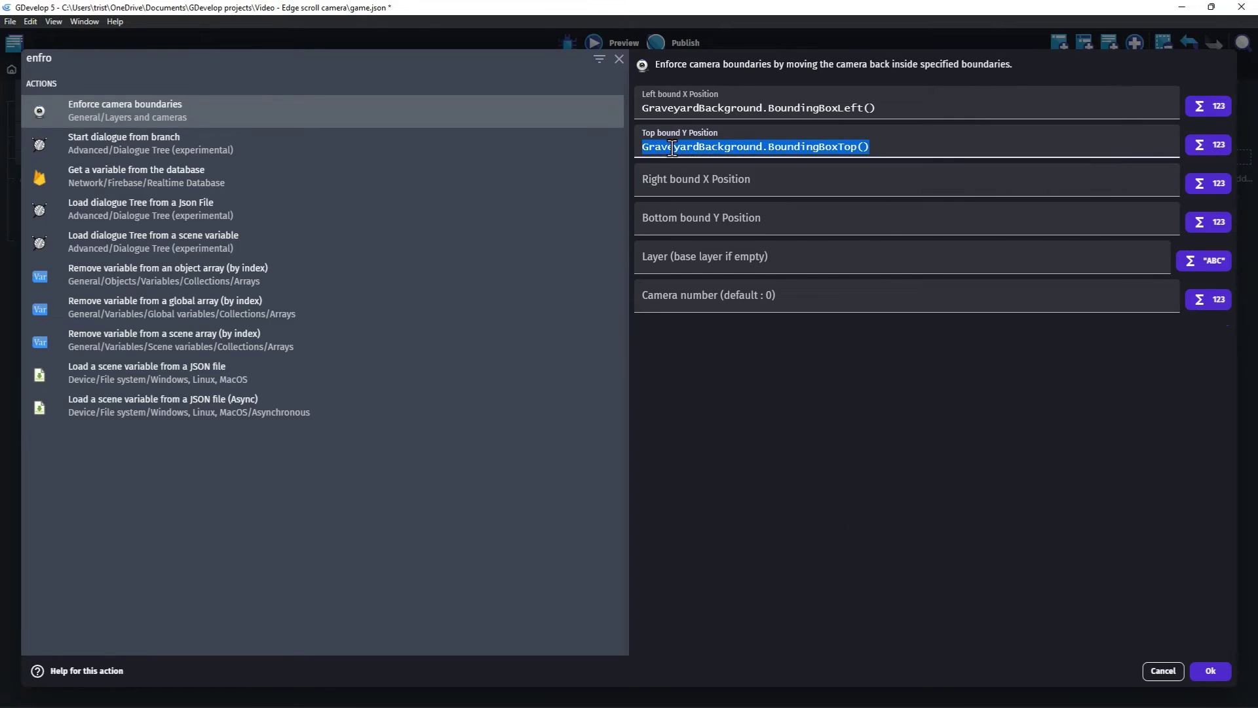
pyautogui.hotkey('ctrl', 'c')
pyautogui.click(656, 190)
pyautogui.hotkey('ctrl', 'v')
pyautogui.write('r')
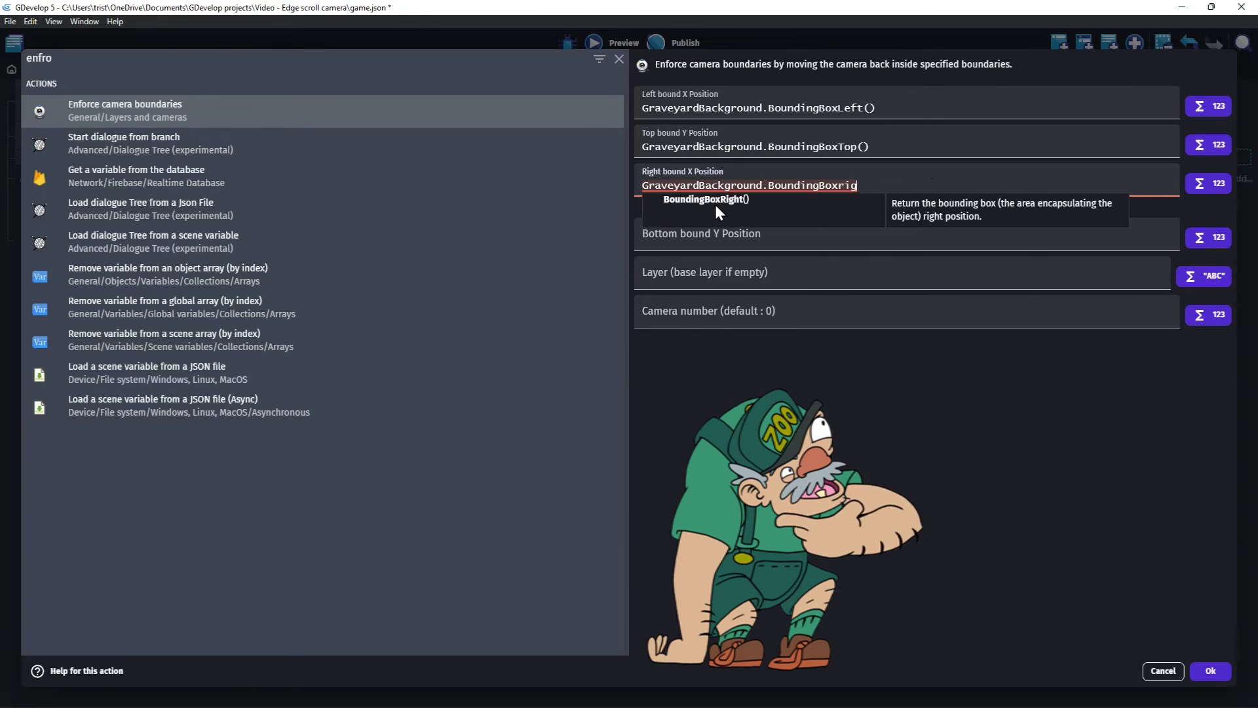
pyautogui.click(715, 203)
pyautogui.hotkey('ctrl', 'a')
pyautogui.hotkey('ctrl', 'c')
pyautogui.click(701, 224)
pyautogui.hotkey('ctrl', 'v')
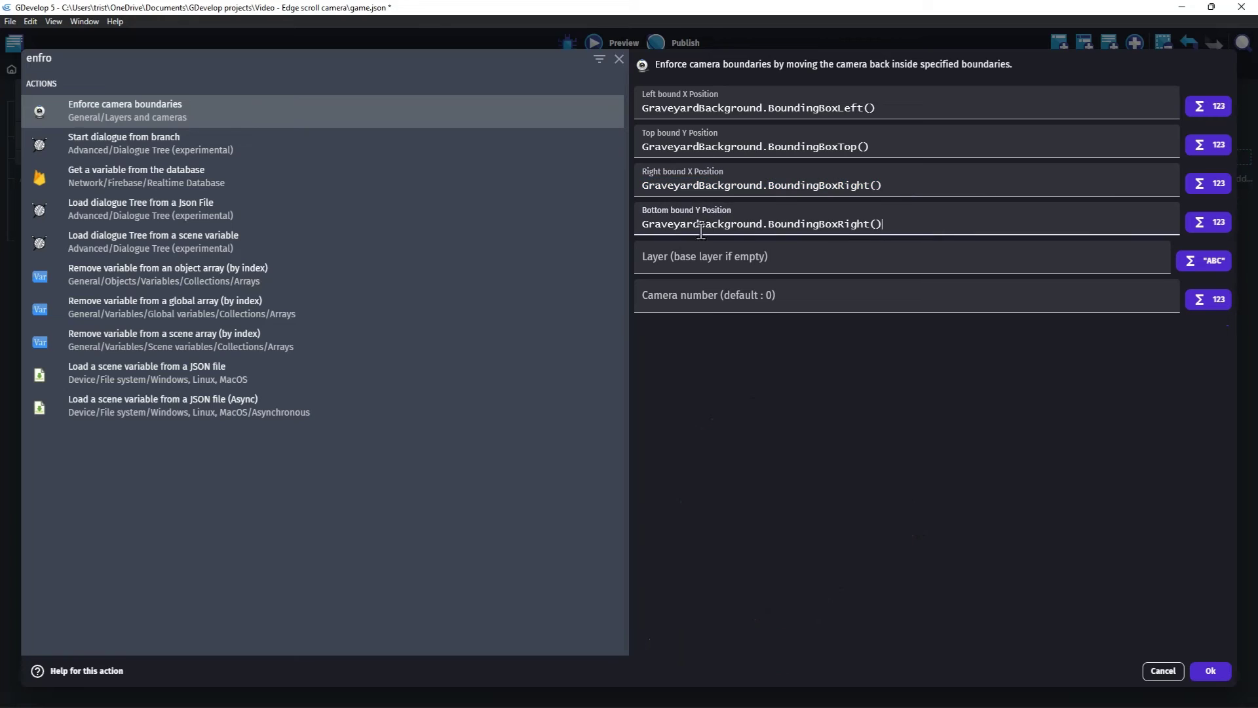
pyautogui.write('o')
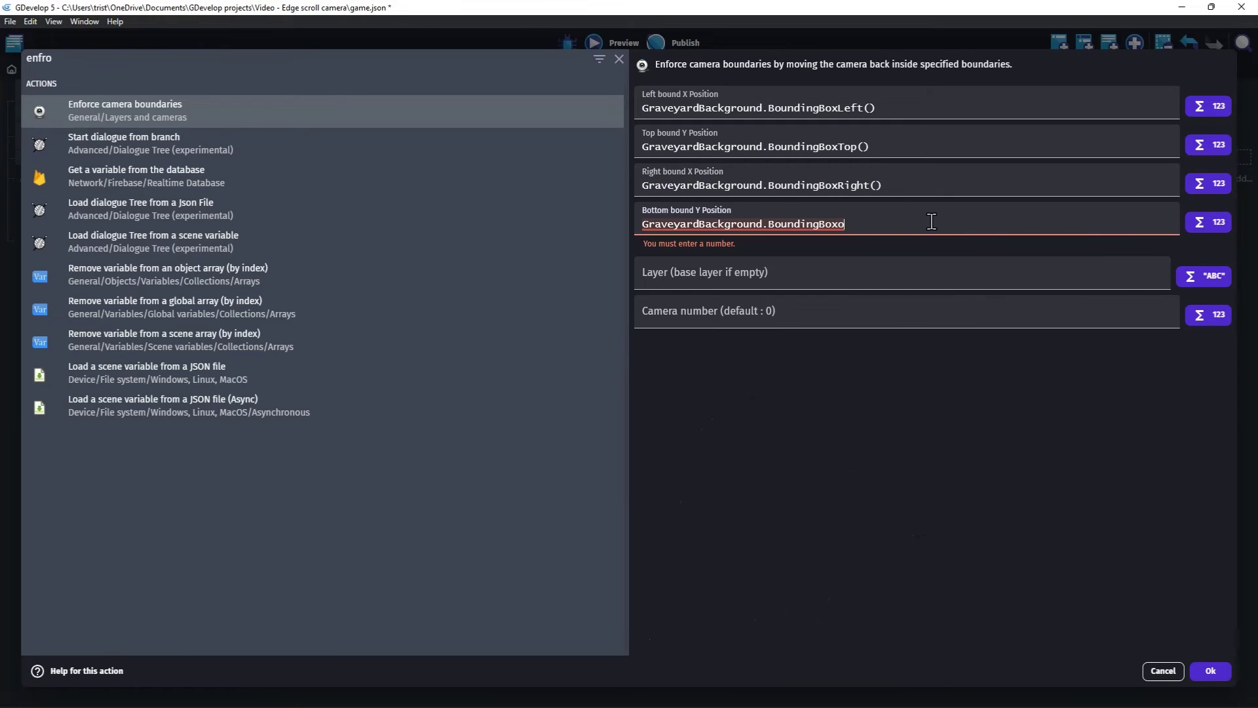
pyautogui.write('xbottom(')
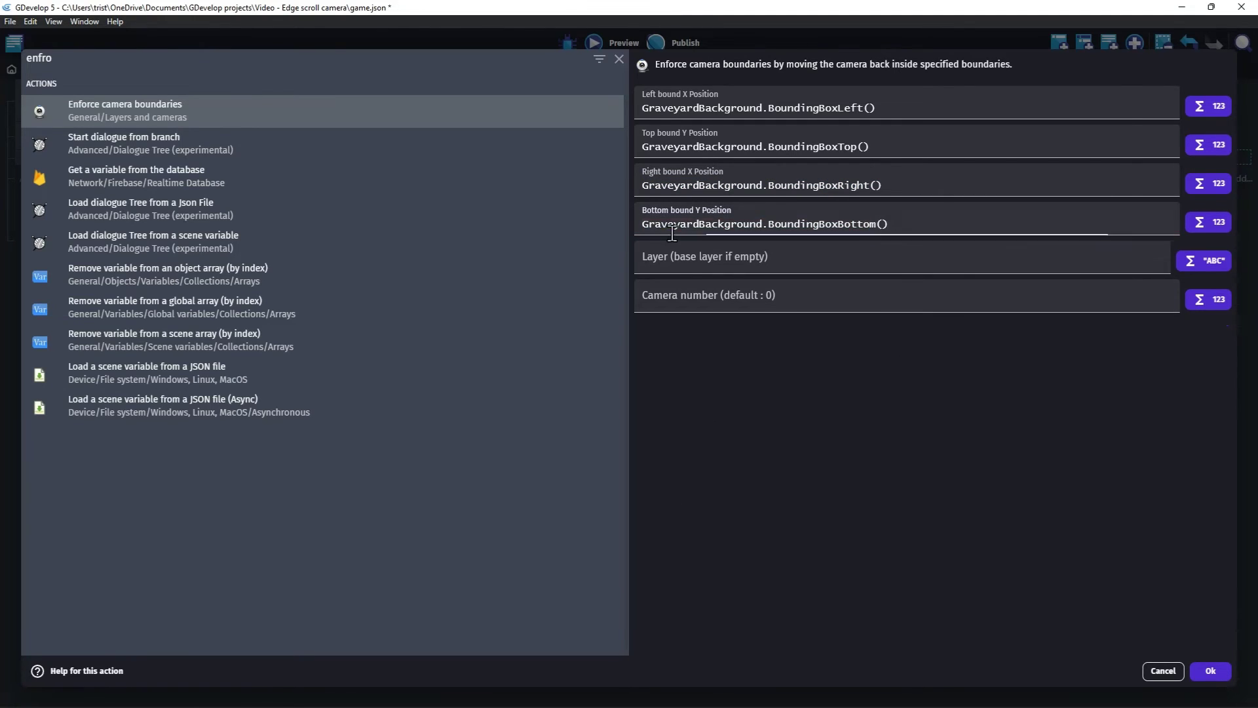
pyautogui.press('Return')
# - Set the layer to "" and camera 0, then confirm the boundaries action
pyautogui.press('Tab')
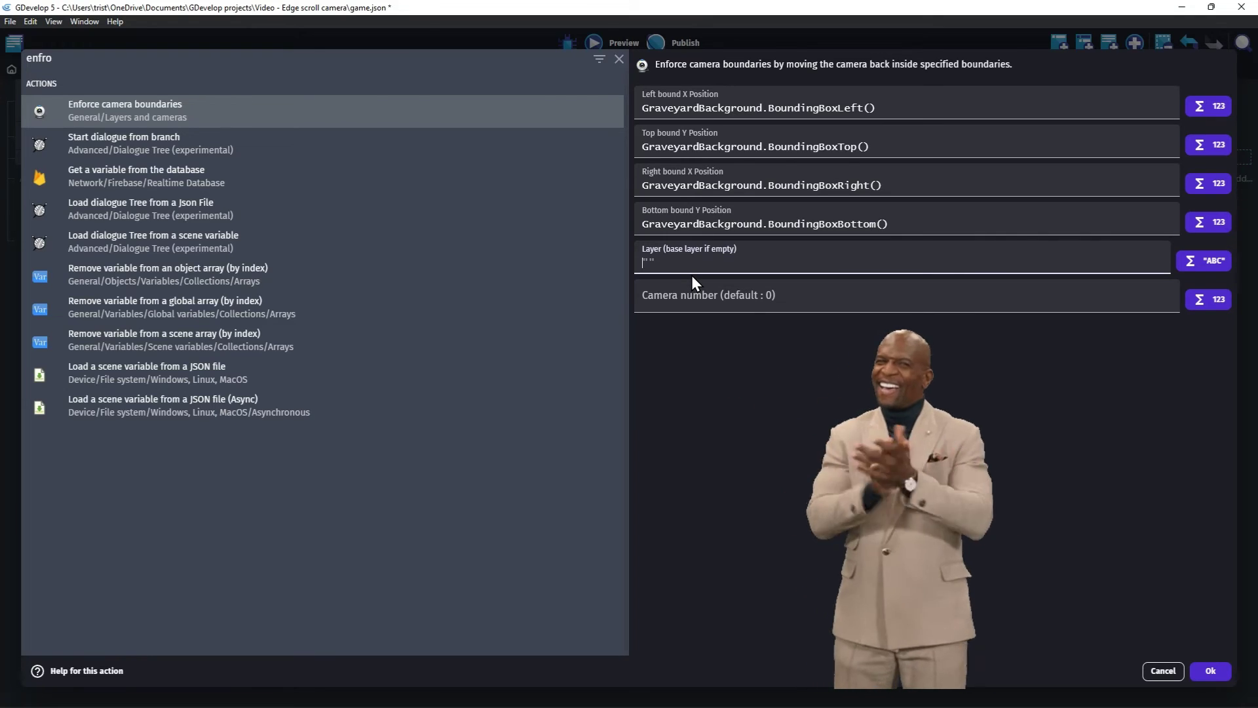
pyautogui.write('0')
pyautogui.doubleClick(663, 261)
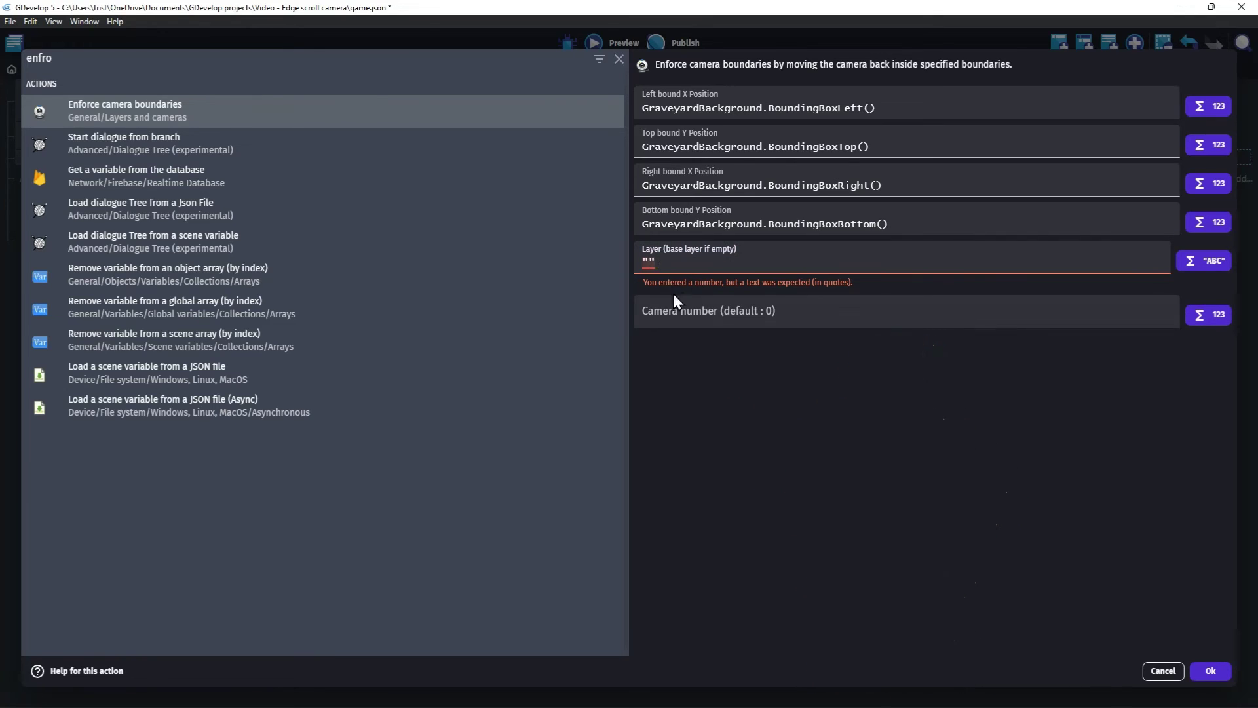
pyautogui.click(684, 312)
pyautogui.write('0')
pyautogui.click(820, 410)
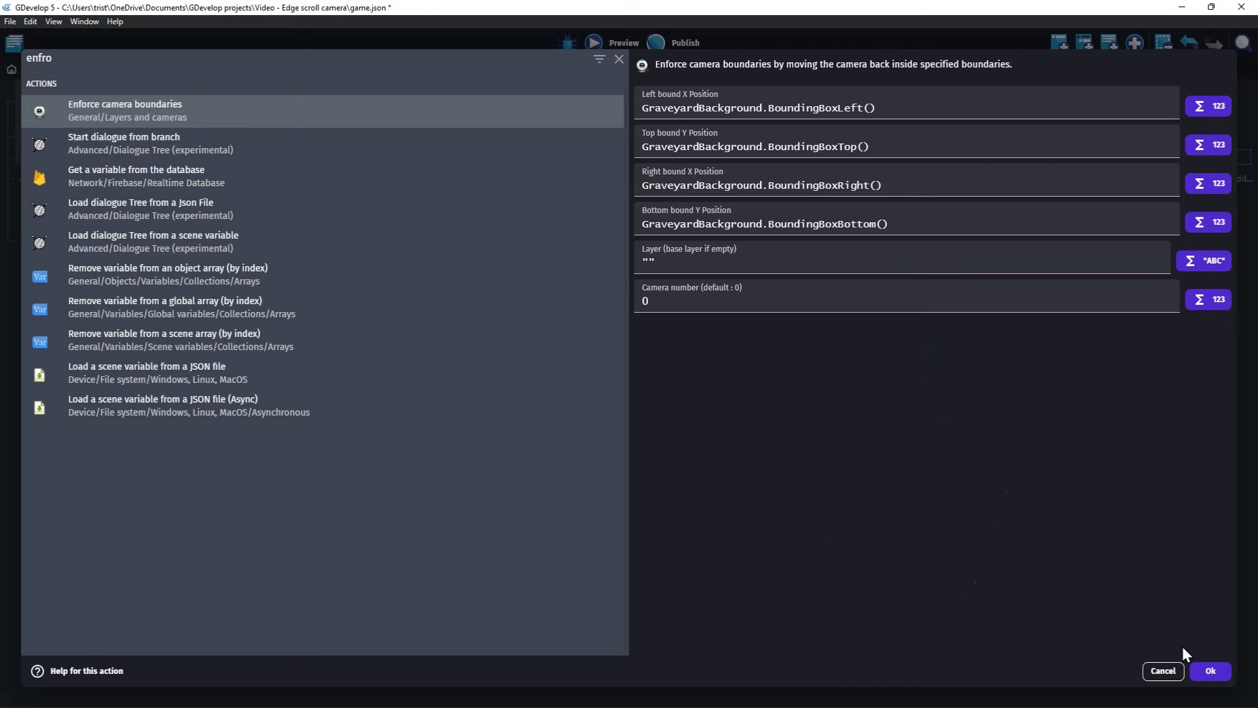
pyautogui.click(1208, 671)
# - Preview the graveyard scene to test edge-scrolling and the red margin, then close the preview
pyautogui.click(620, 43)
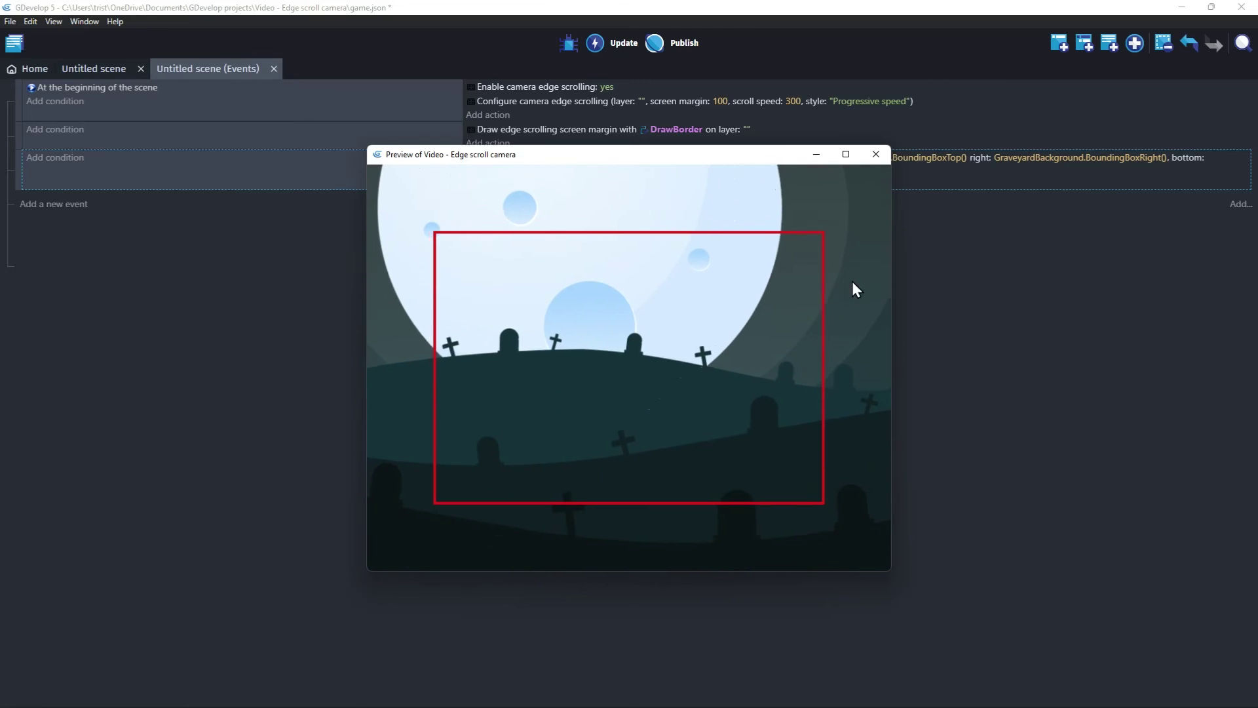
pyautogui.click(875, 156)
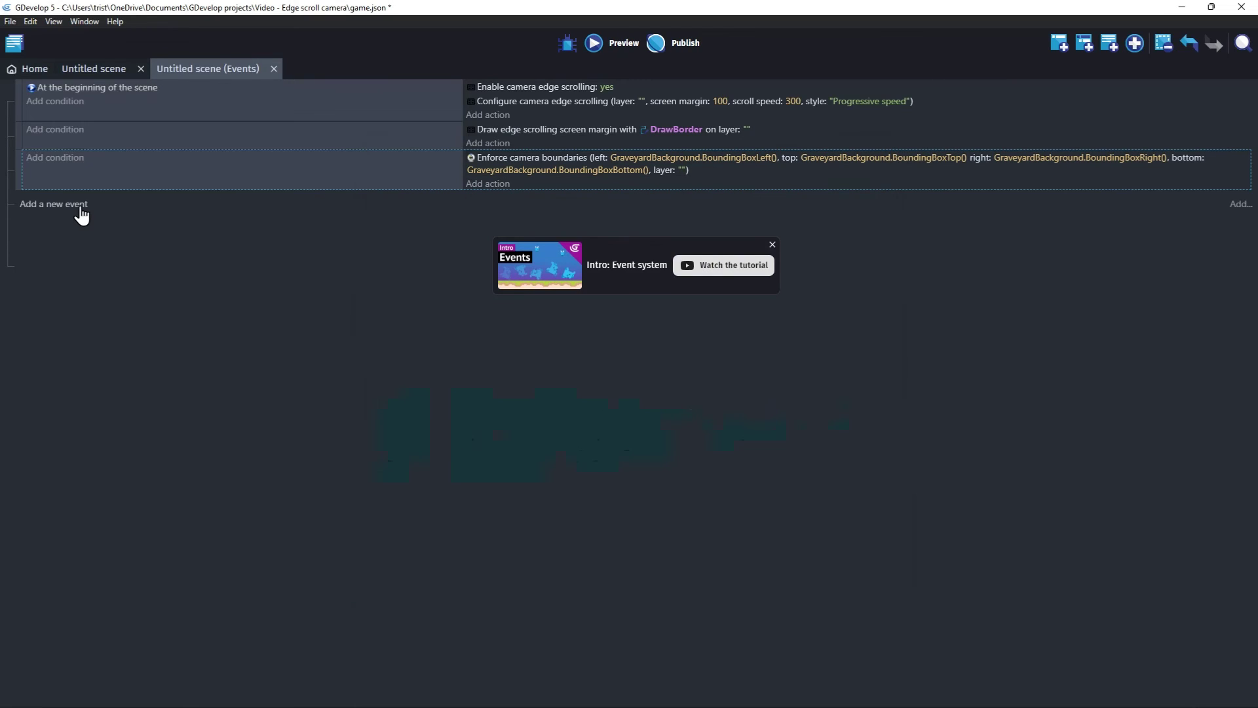
# - Search the extensions for 'copy' and install Copy camera settings into the project
pyautogui.click(15, 45)
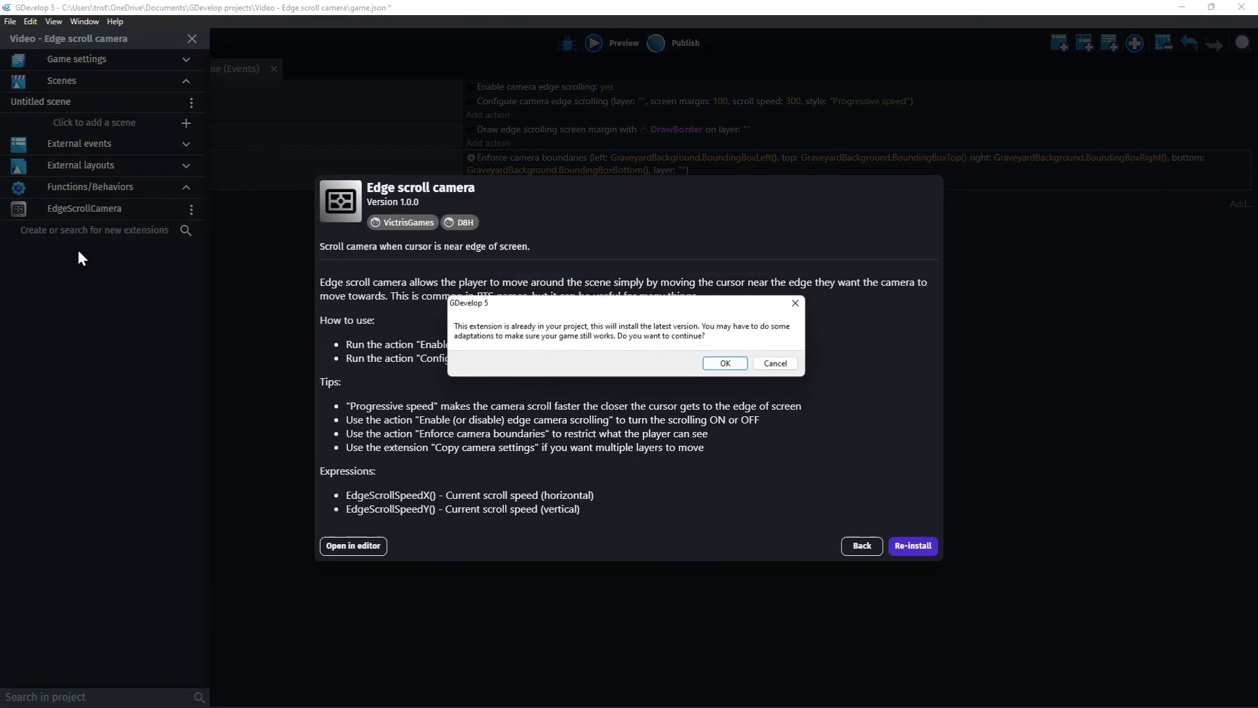
pyautogui.click(779, 363)
pyautogui.click(862, 545)
pyautogui.tripleClick(355, 91)
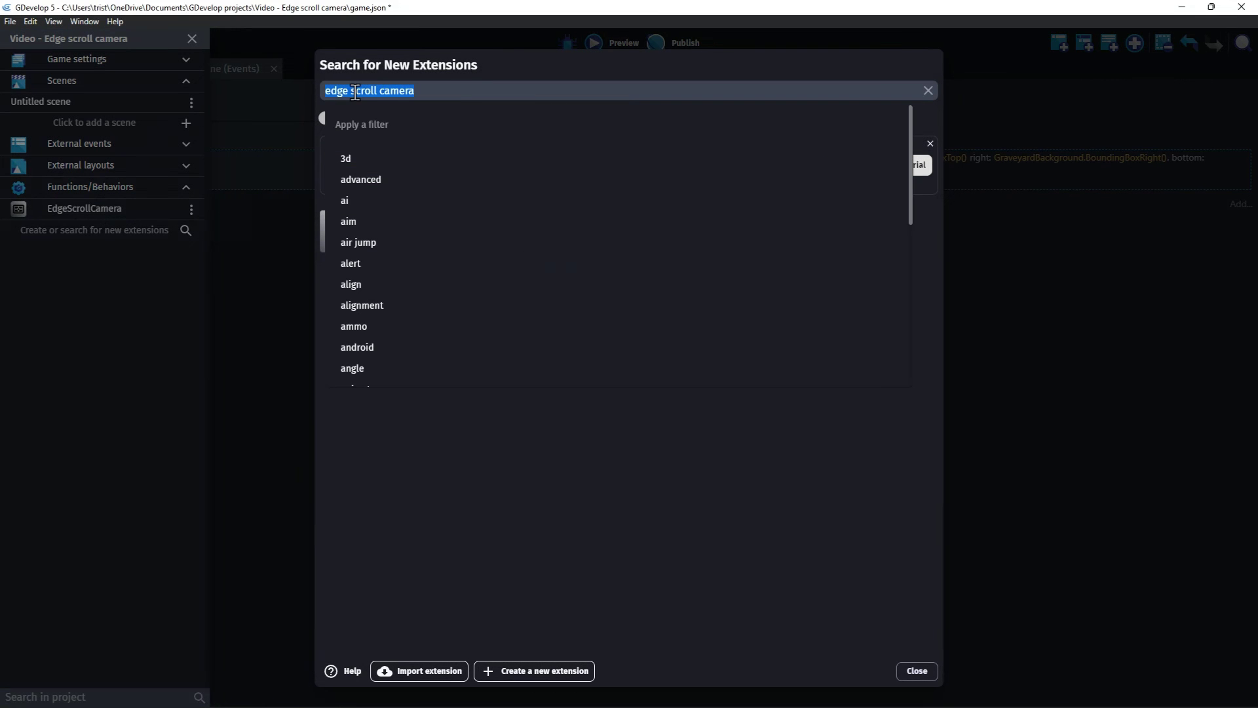
pyautogui.write('copy')
pyautogui.click(393, 226)
pyautogui.click(892, 485)
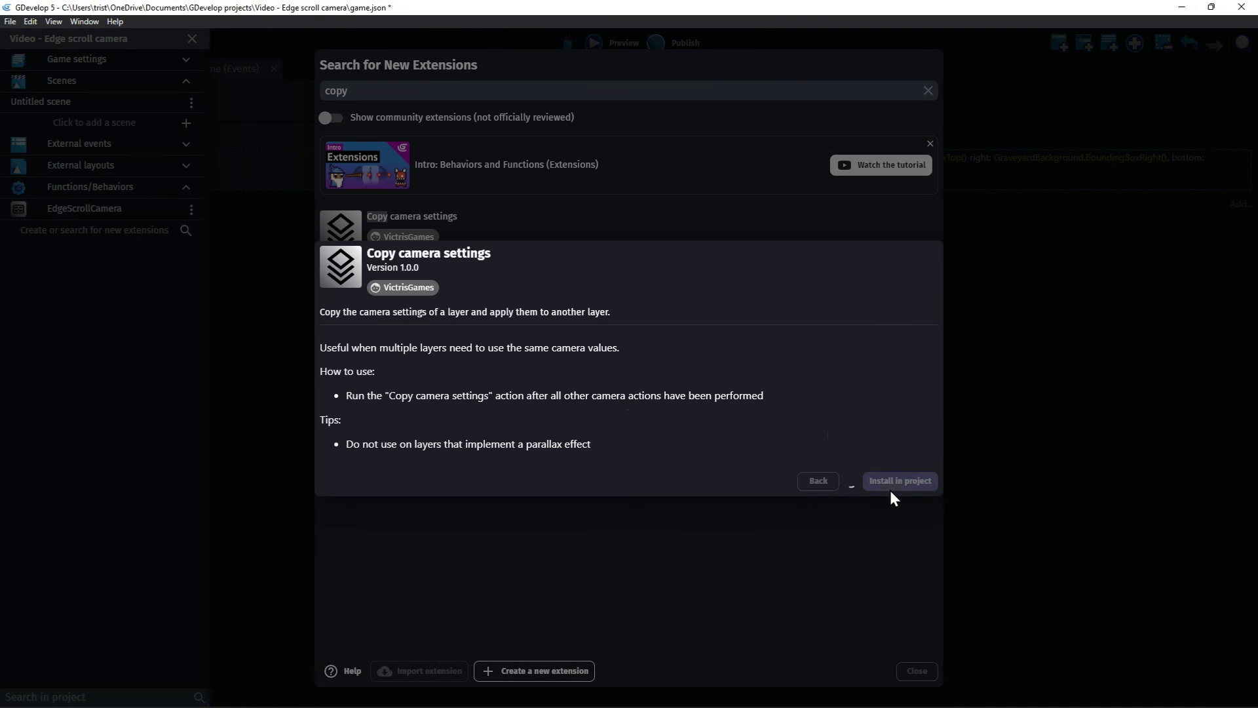
pyautogui.click(914, 668)
# - Add a new event copying the base layer's camera 0 settings to NewLayer camera 0
pyautogui.click(305, 345)
pyautogui.click(497, 193)
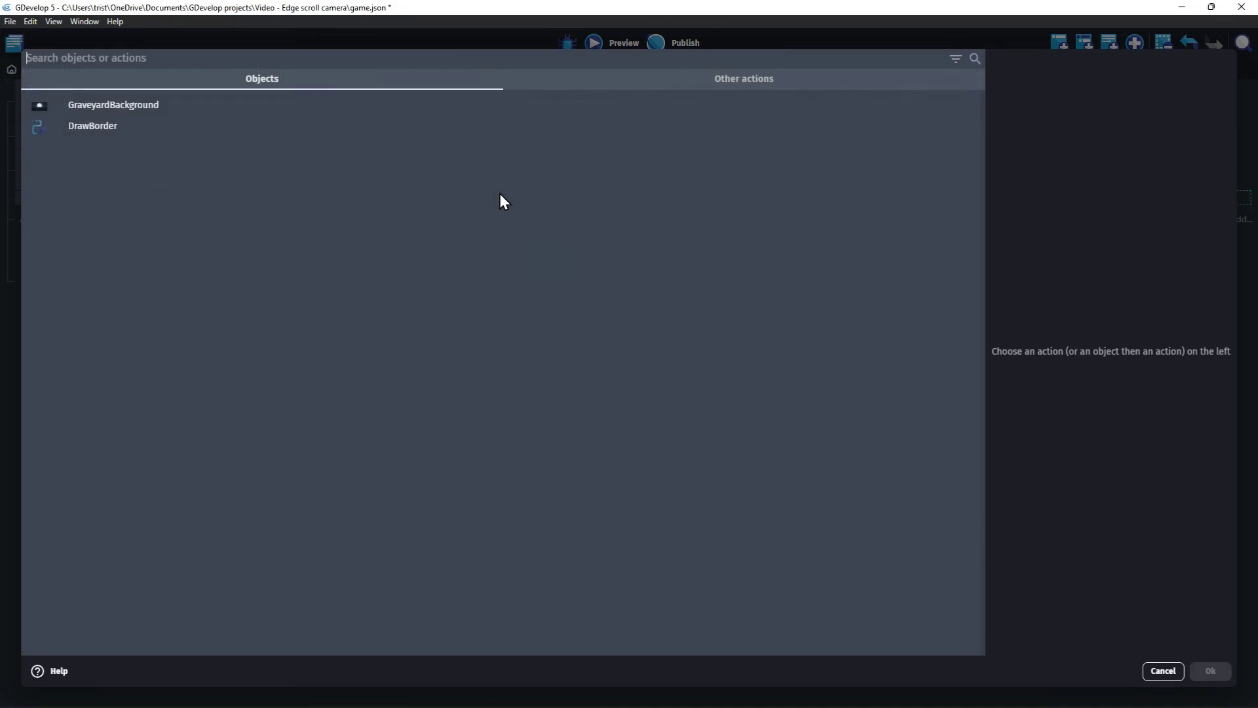
pyautogui.write('copy')
pyautogui.press('Return')
pyautogui.click(714, 138)
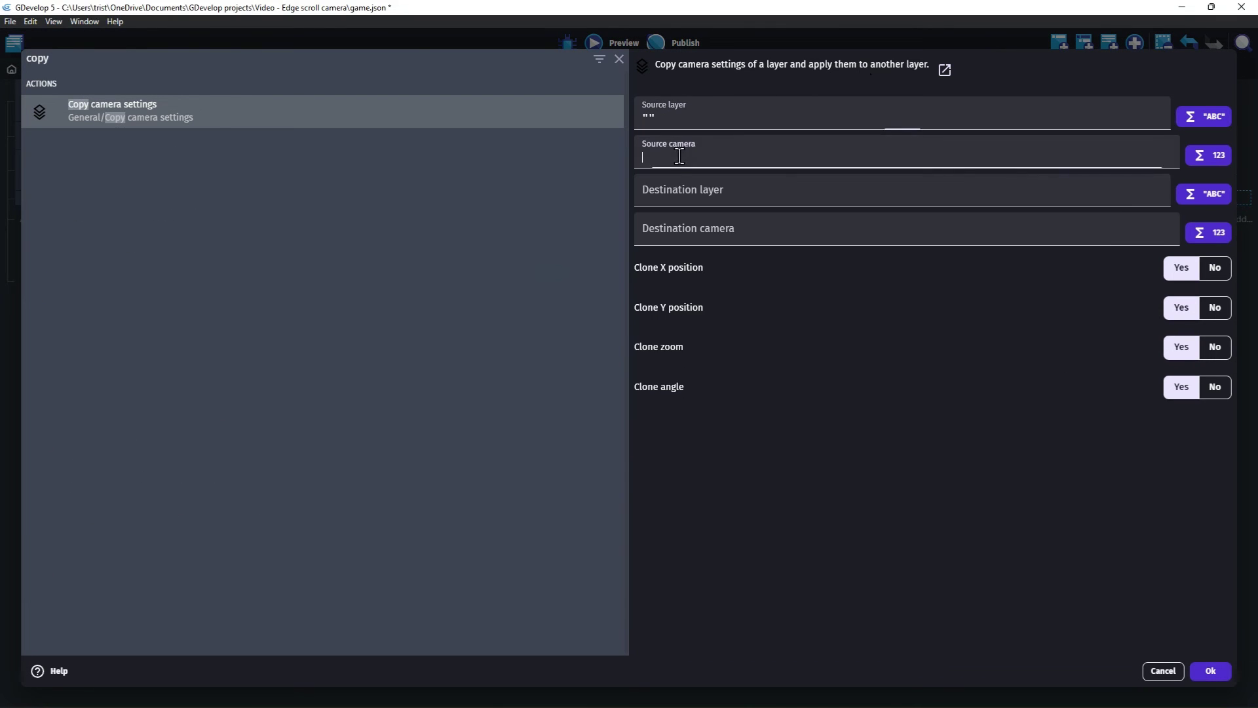
pyautogui.click(669, 193)
pyautogui.write('""')
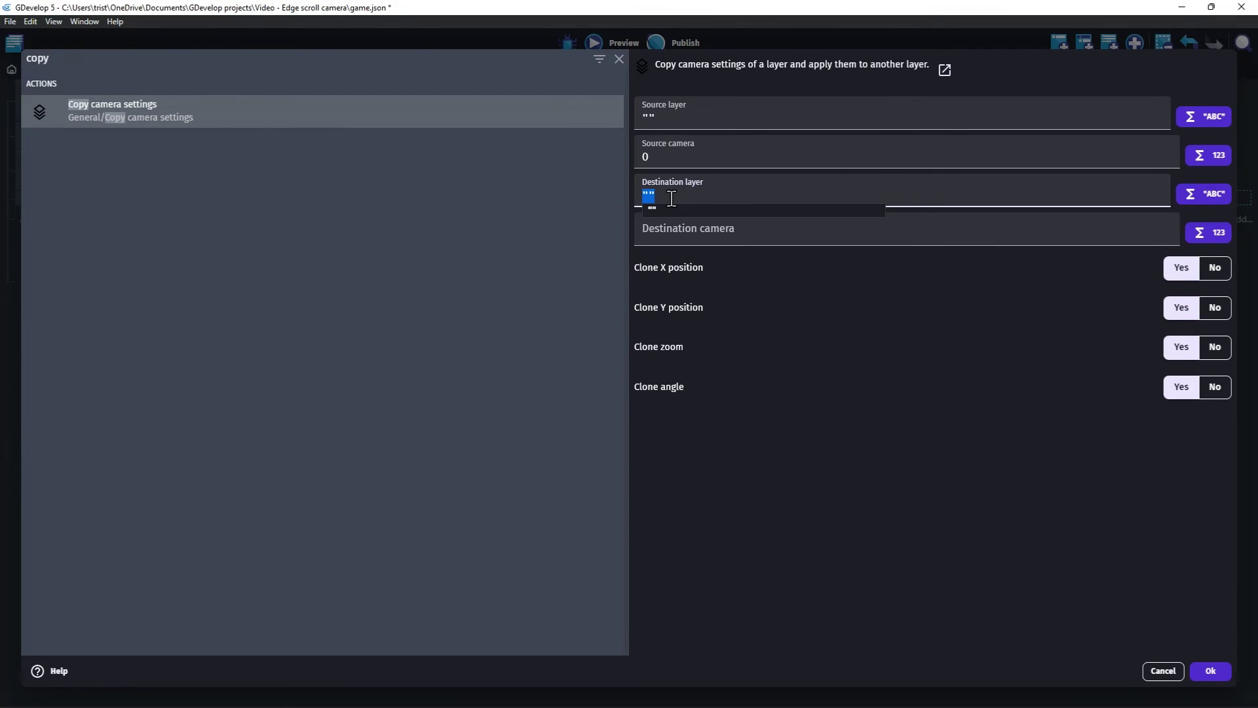
pyautogui.write('"NewLayer"')
pyautogui.click(660, 249)
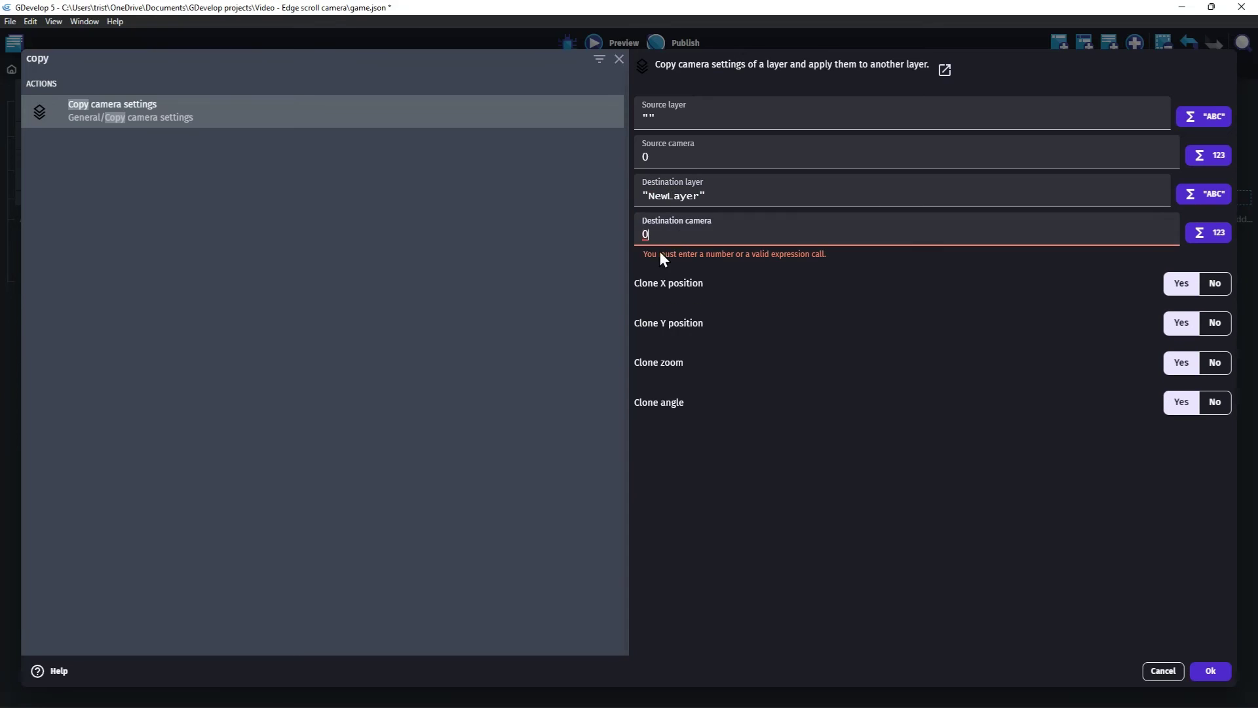
pyautogui.write('0')
pyautogui.click(1210, 670)
# - Duplicate the copy camera action and change its destination layer to NewLayer2
pyautogui.rightClick(514, 205)
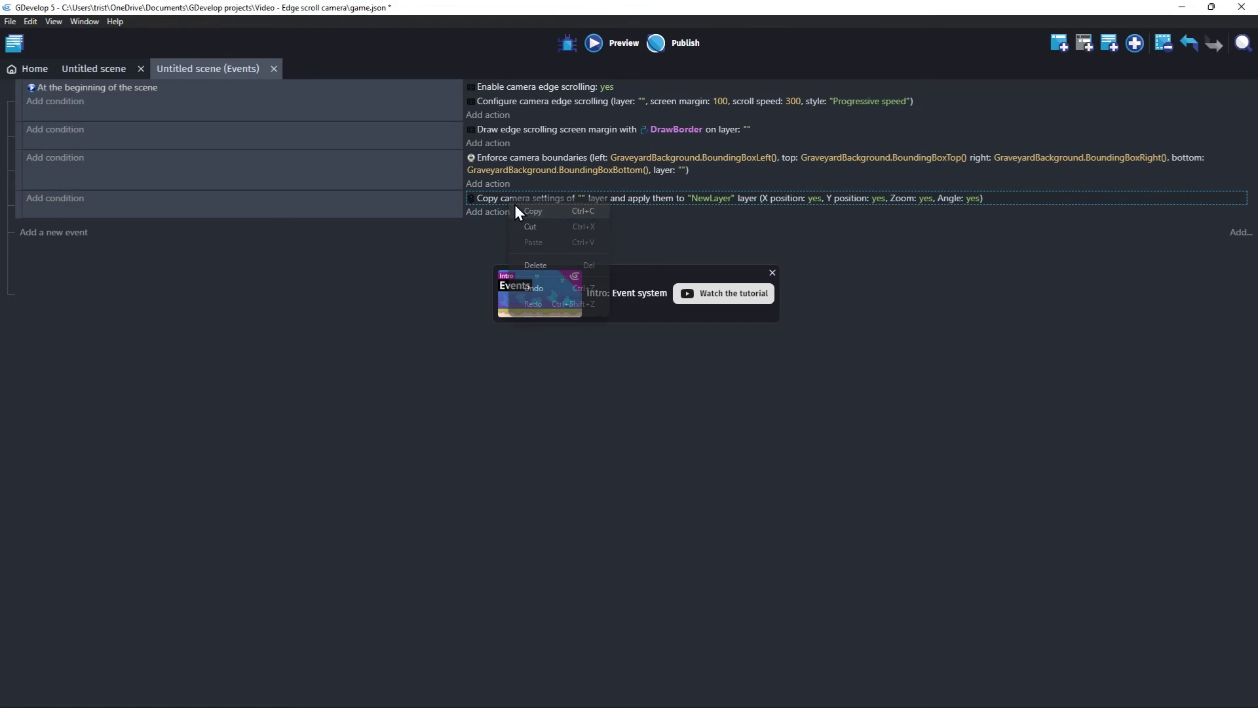
pyautogui.click(524, 216)
pyautogui.click(709, 213)
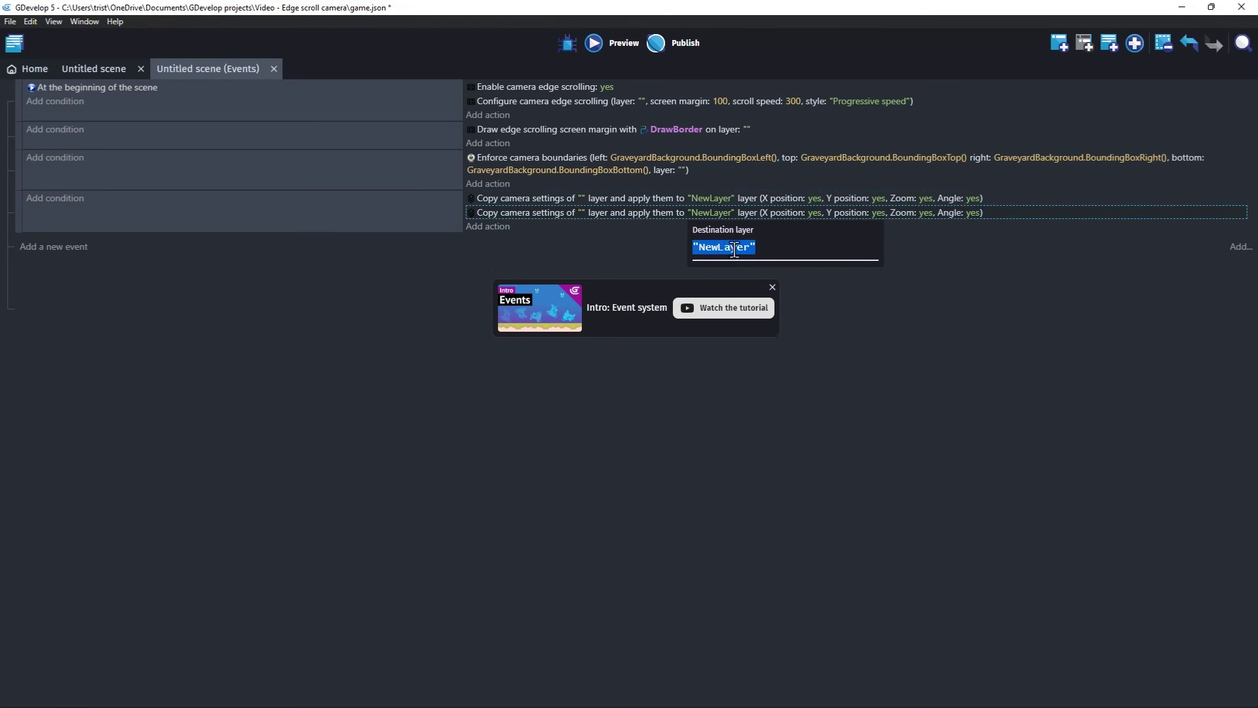
pyautogui.click(355, 371)
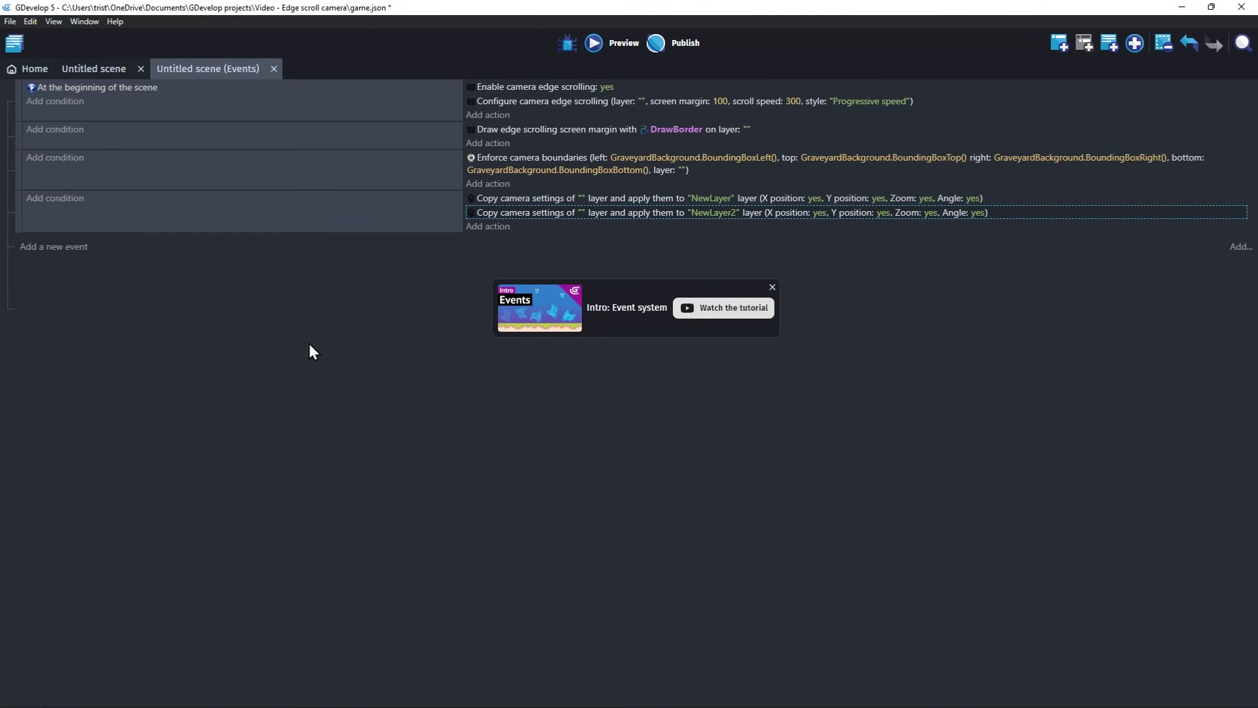